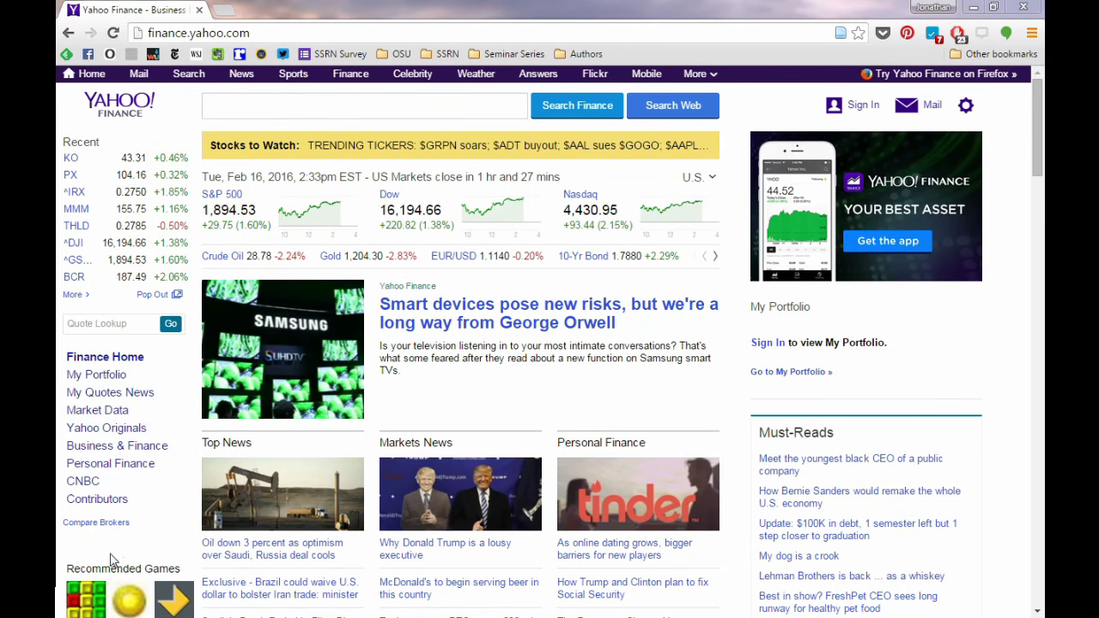
click(120, 548)
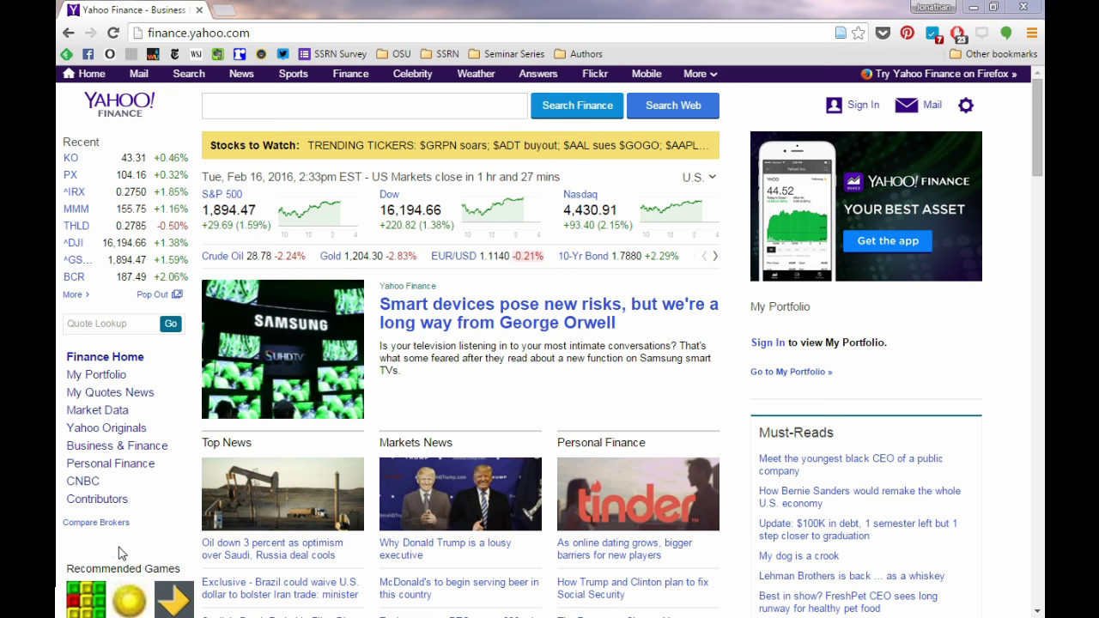
click(60, 456)
Look up the stock quote for ticker ko and open its historical prices.
click(372, 104)
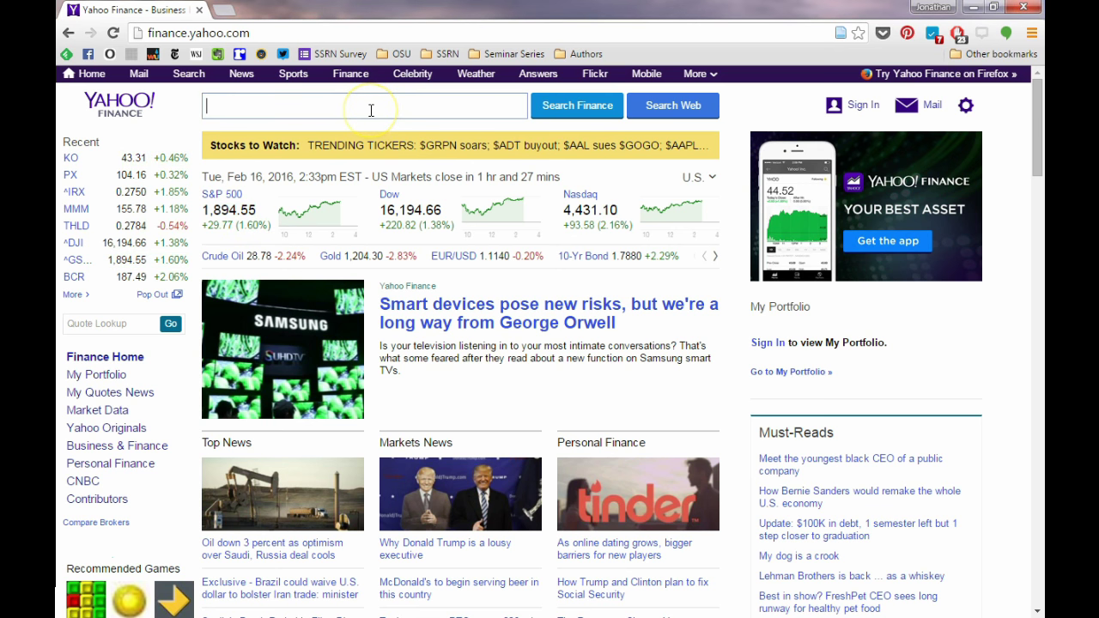
text(ko)
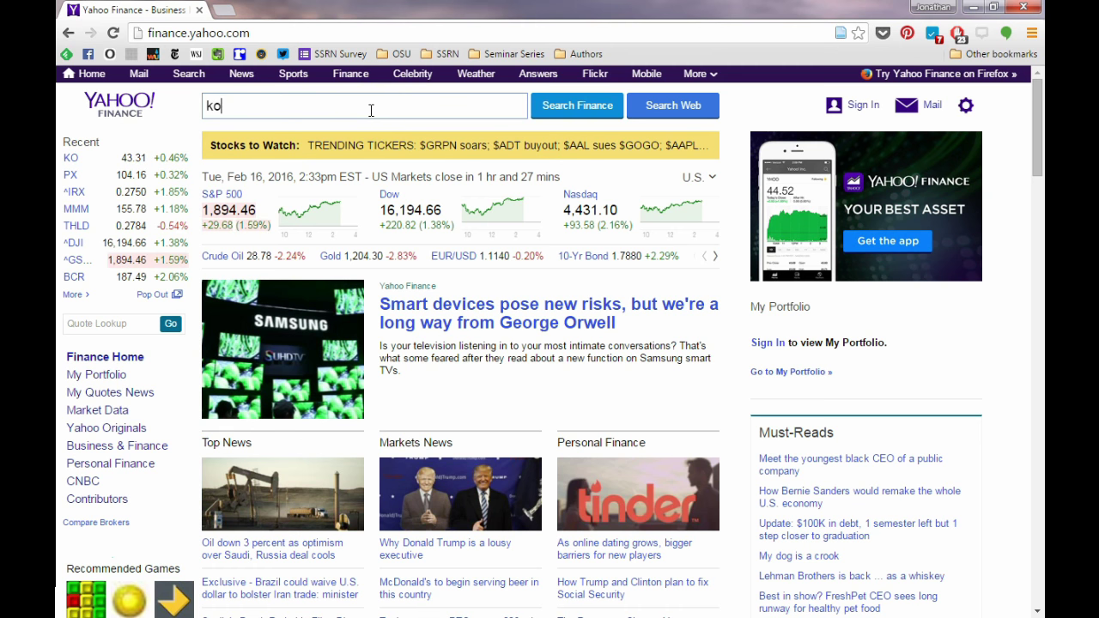
key(Return)
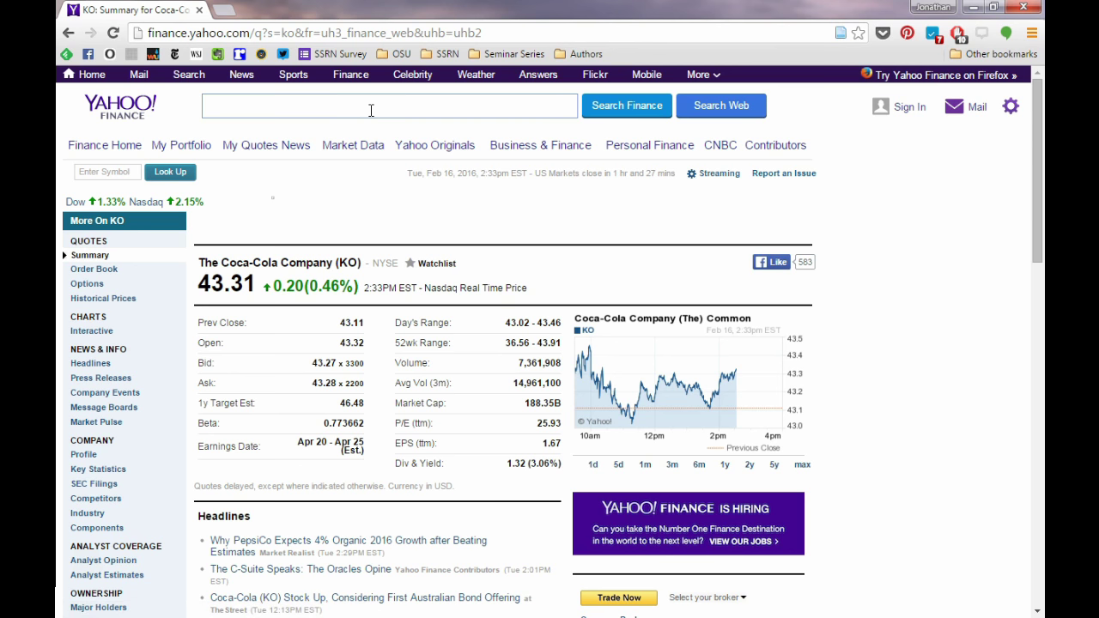
click(236, 240)
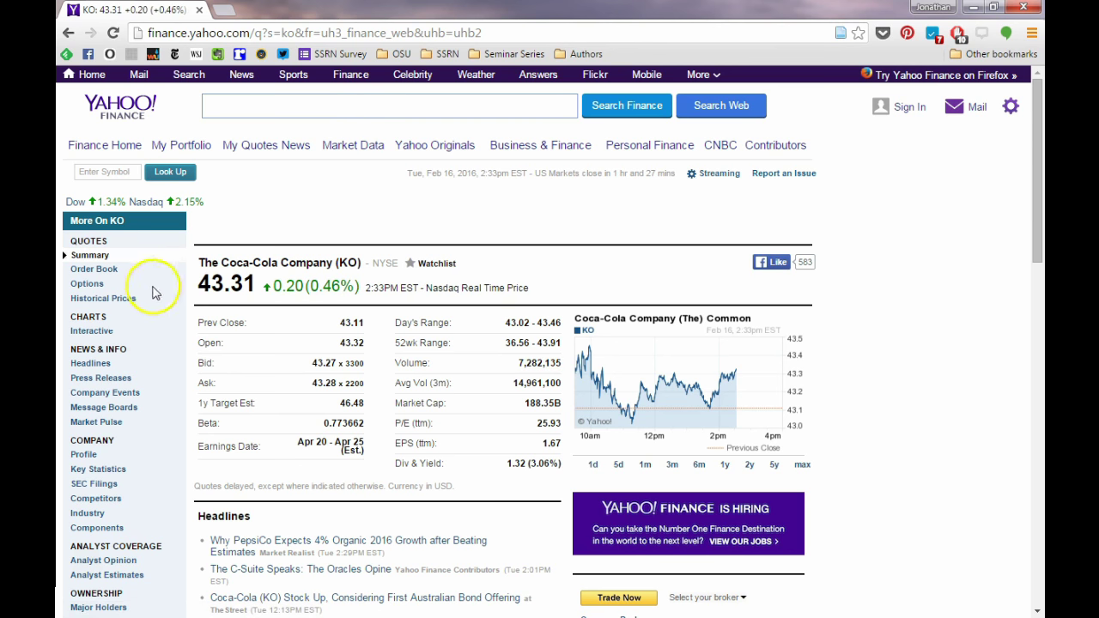
click(128, 301)
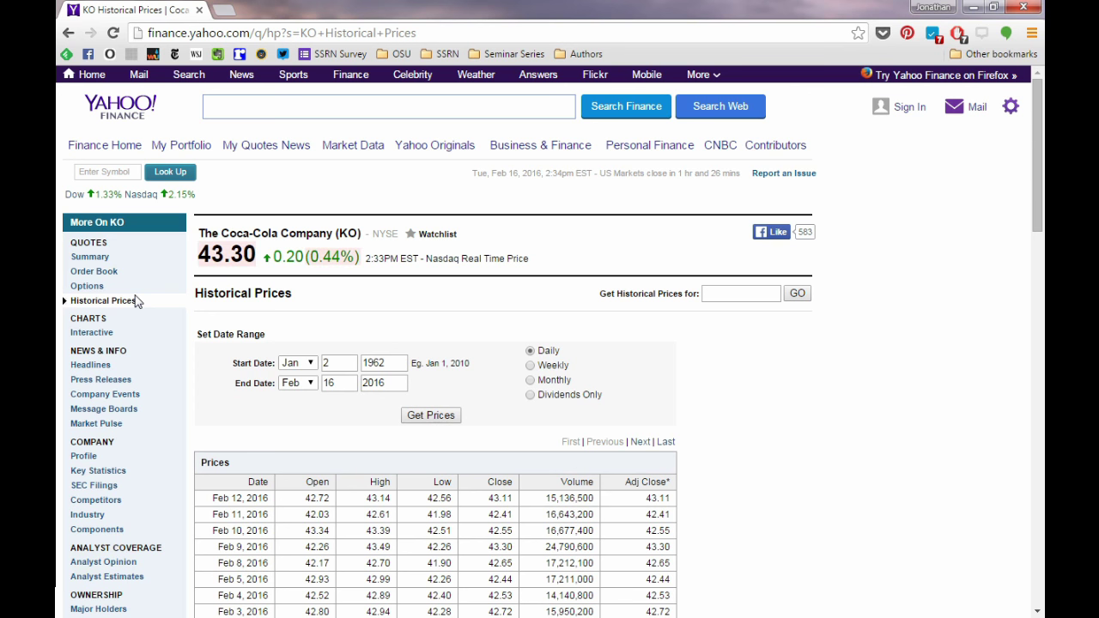
Set the start date of the historical price range to Dec 31, 2010.
click(308, 363)
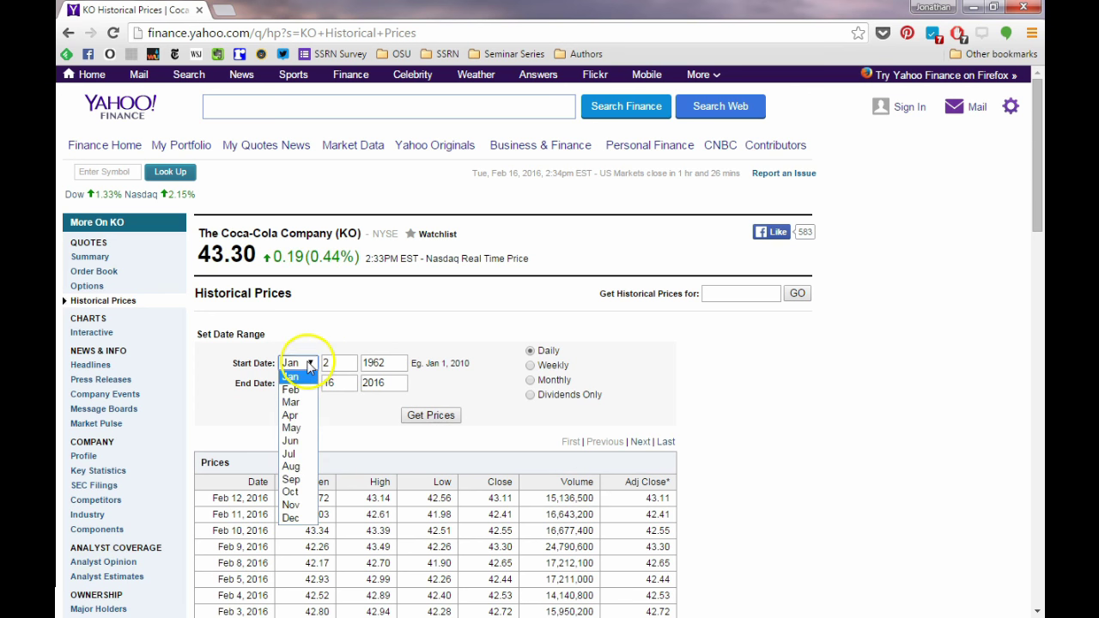
click(299, 522)
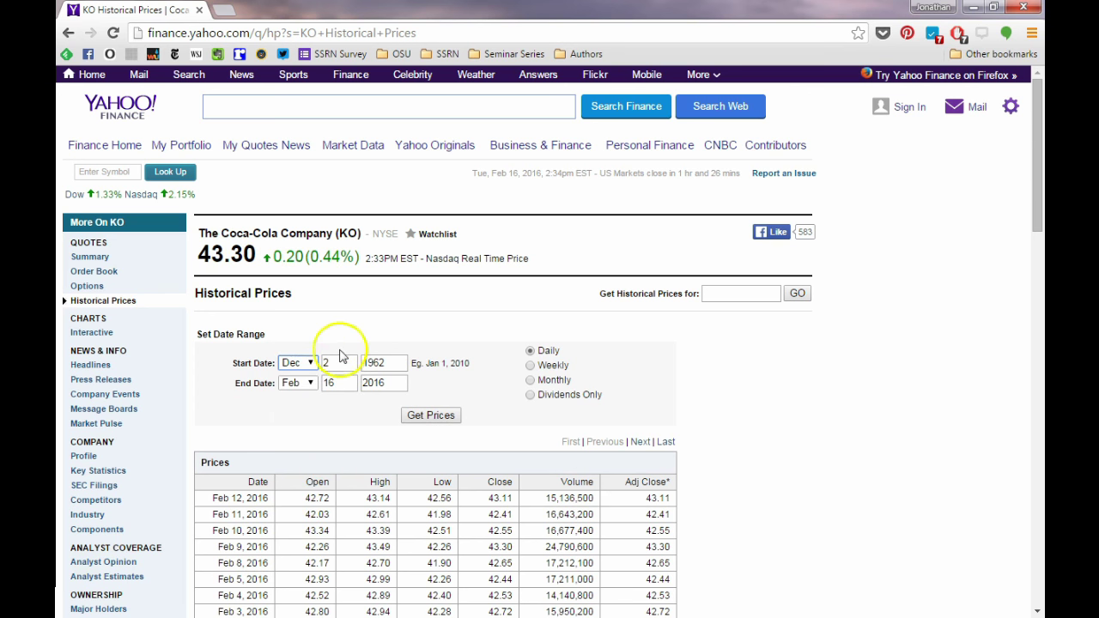
key(Tab)
text(31)
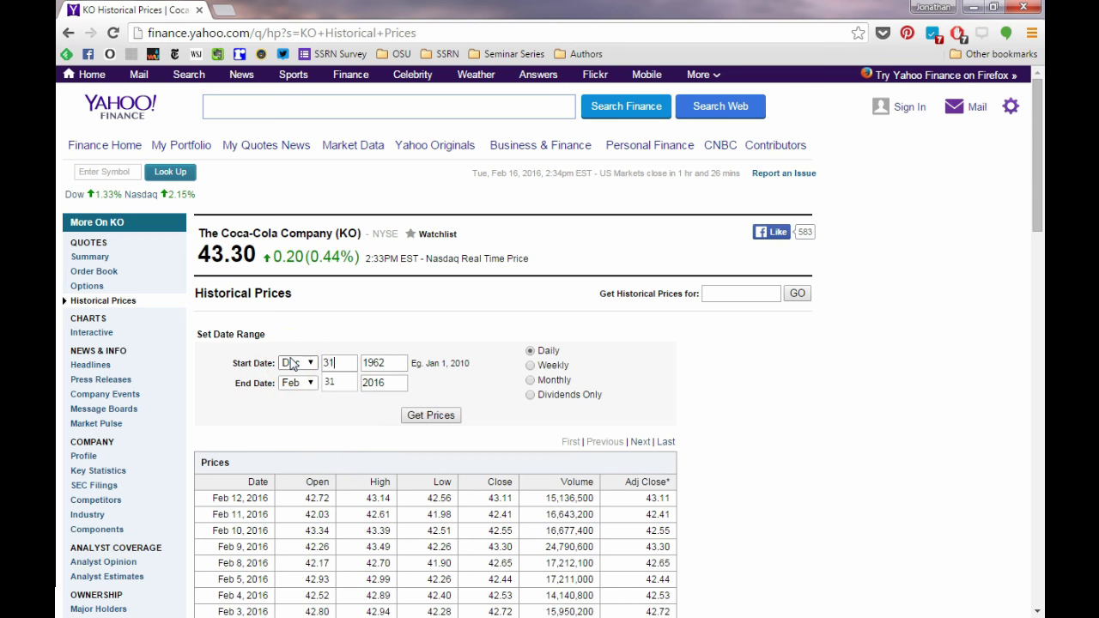
double_click(383, 361)
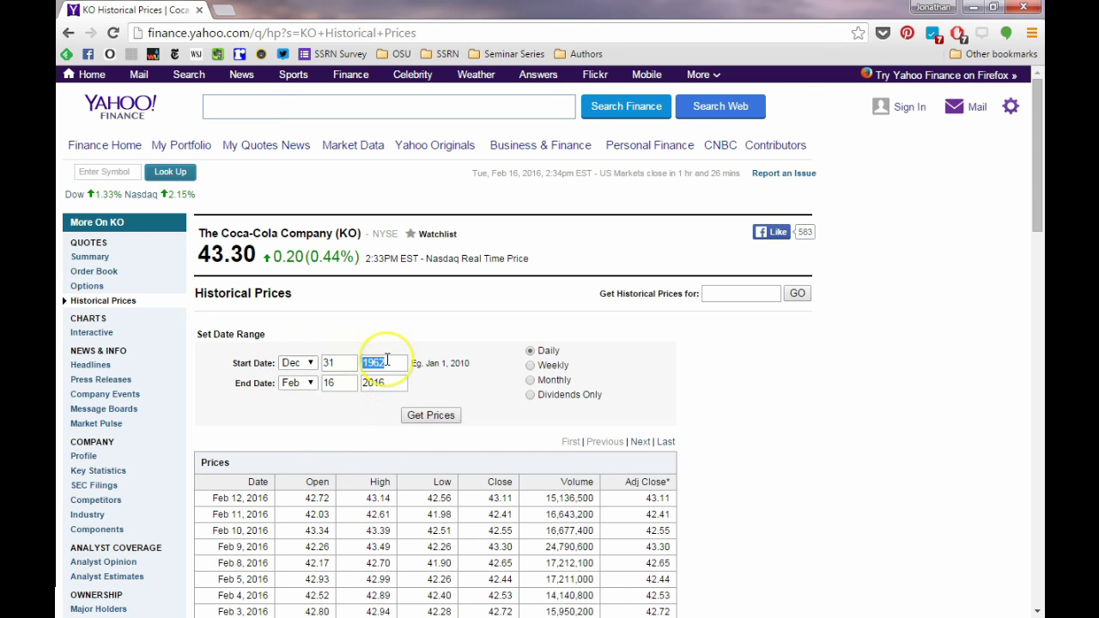
text(2010)
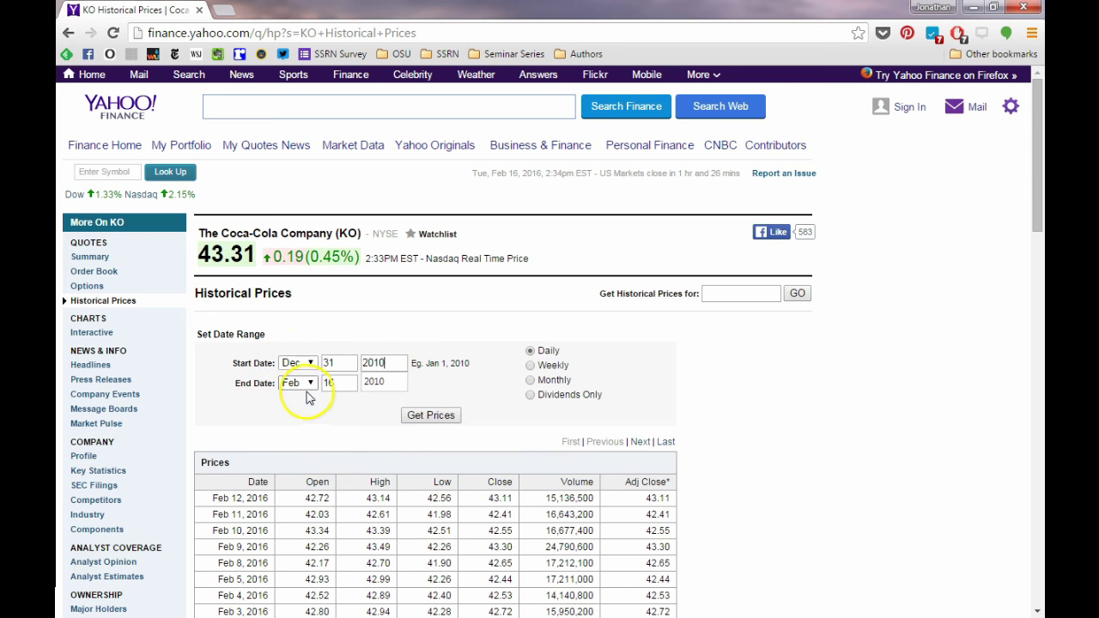
Set the end date of the historical price range to Dec 31, 2015.
click(310, 388)
click(289, 534)
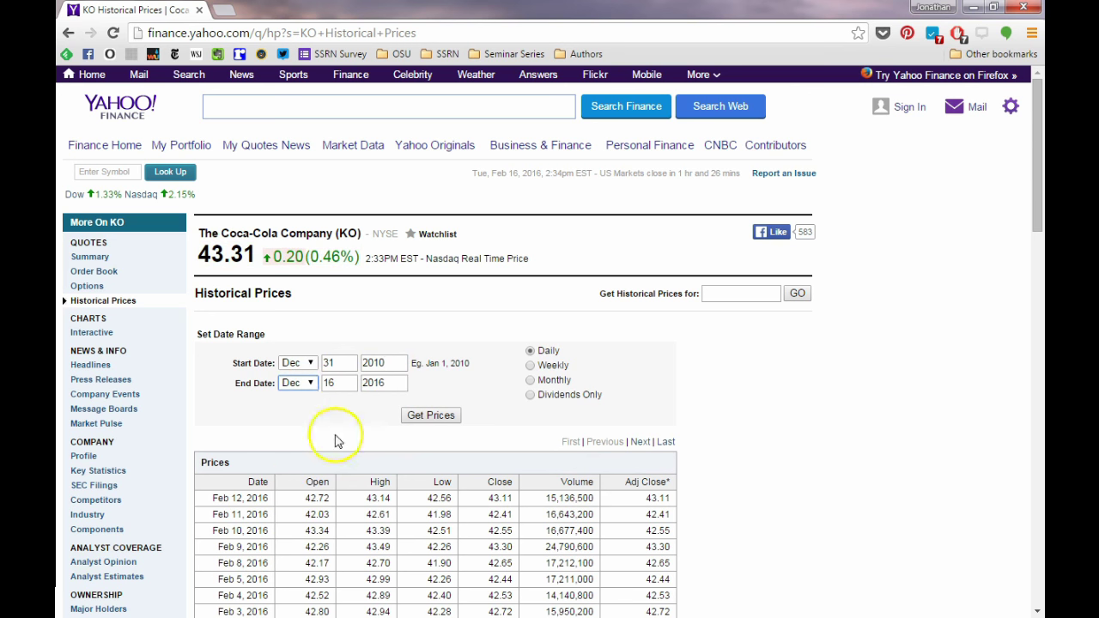
double_click(345, 382)
text(31)
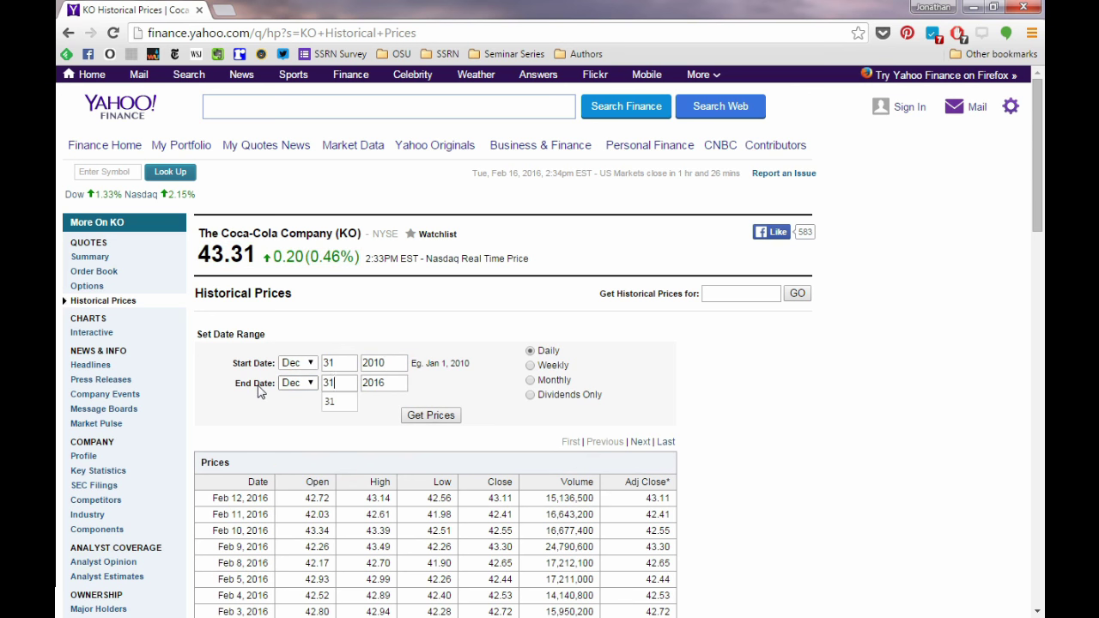
click(387, 384)
key(BackSpace)
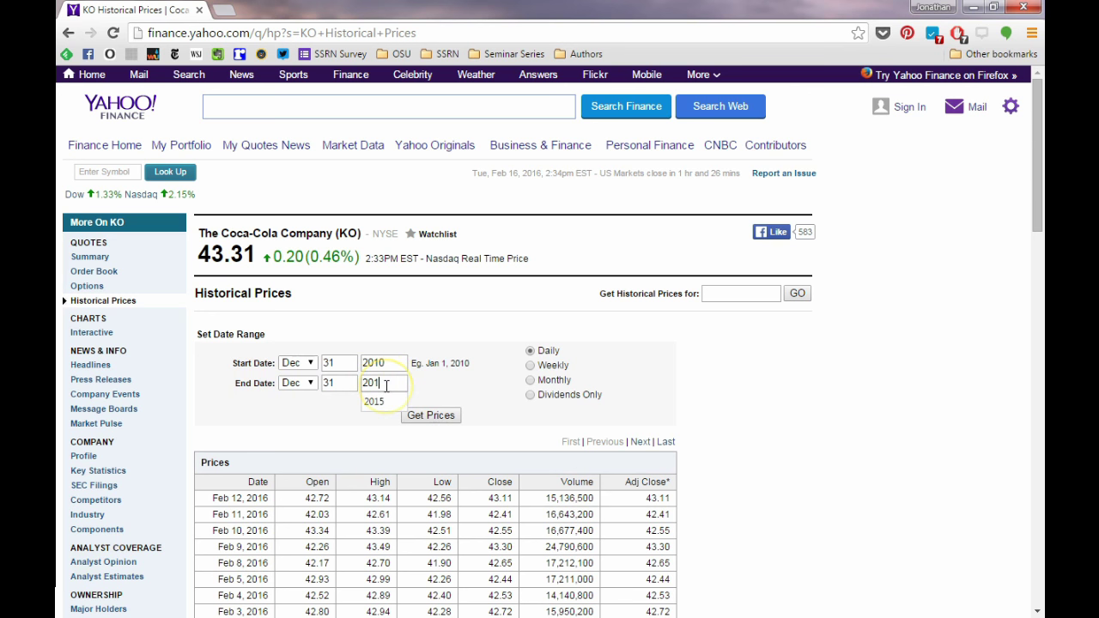
text(5)
Retrieve the prices for the entered date range at daily frequency.
click(552, 353)
click(552, 355)
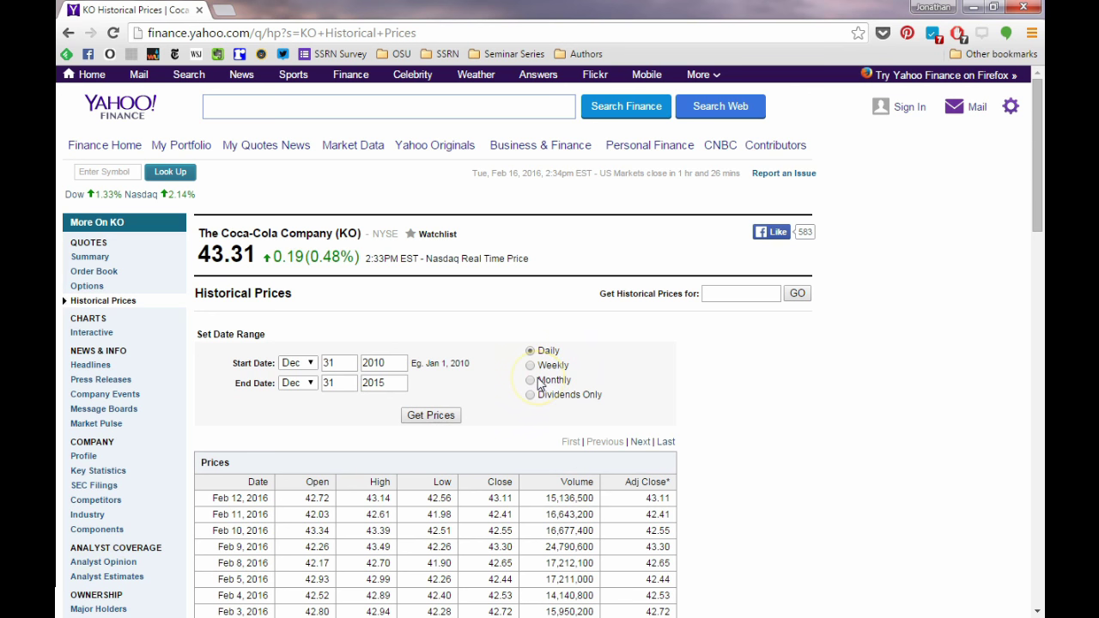
click(442, 417)
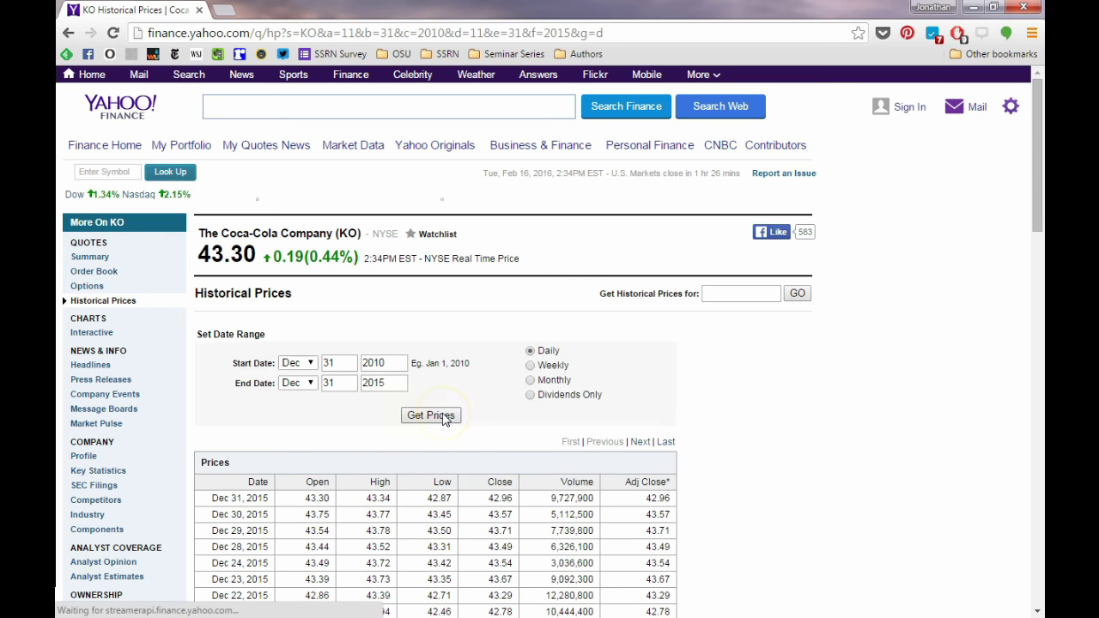
Download the price table to the Company Project folder as table.csv and open it in a maximized Excel window.
scroll(291, 481, down, 6)
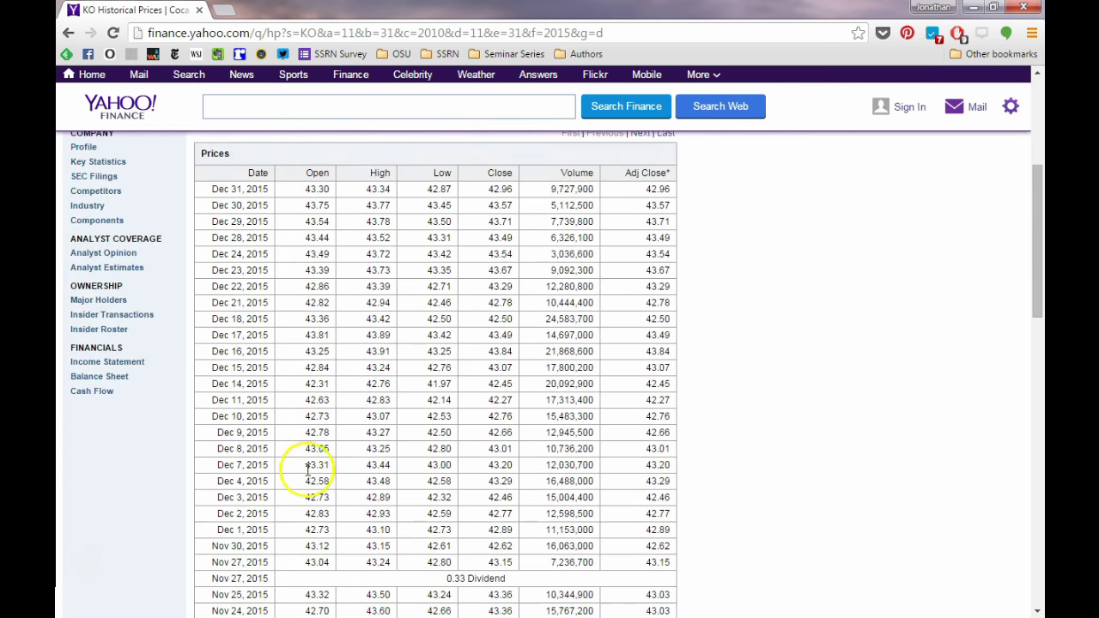
scroll(292, 489, down, 9)
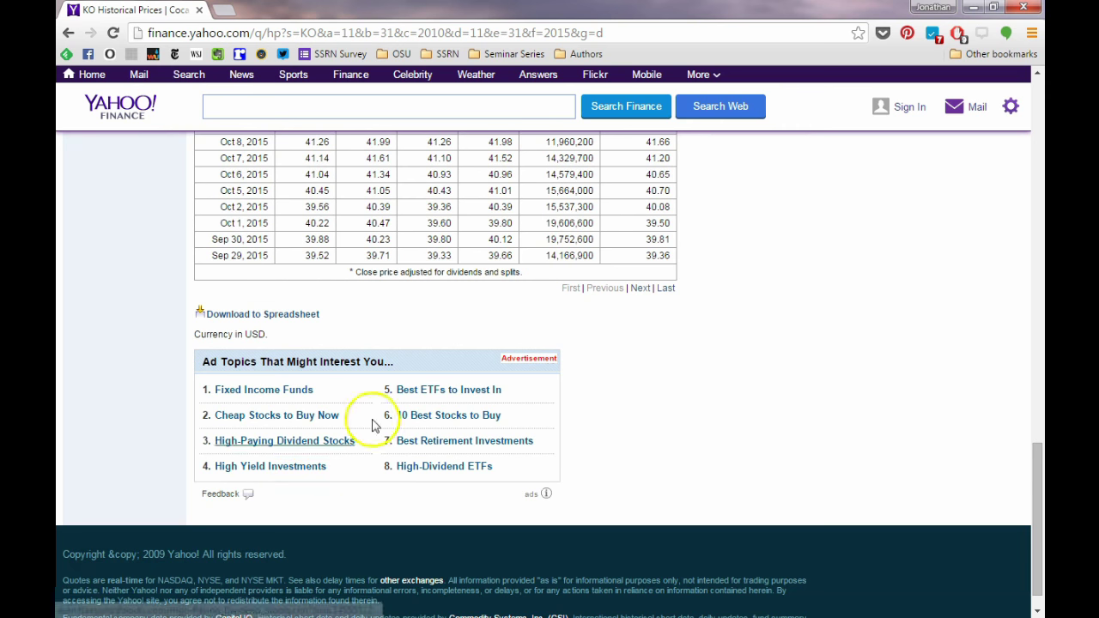
click(303, 316)
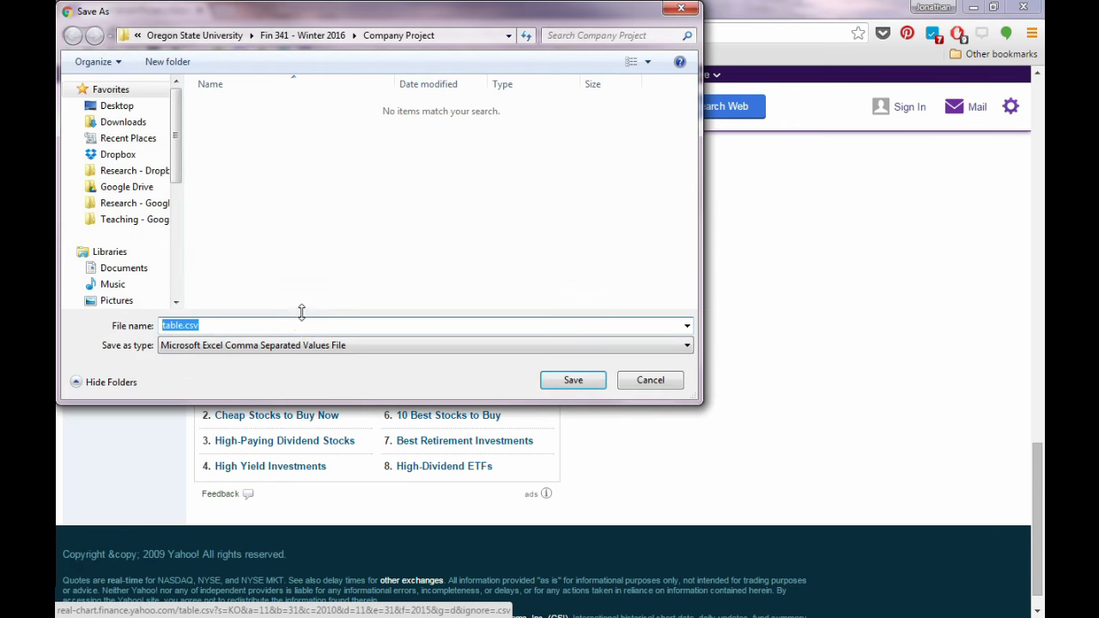
click(572, 380)
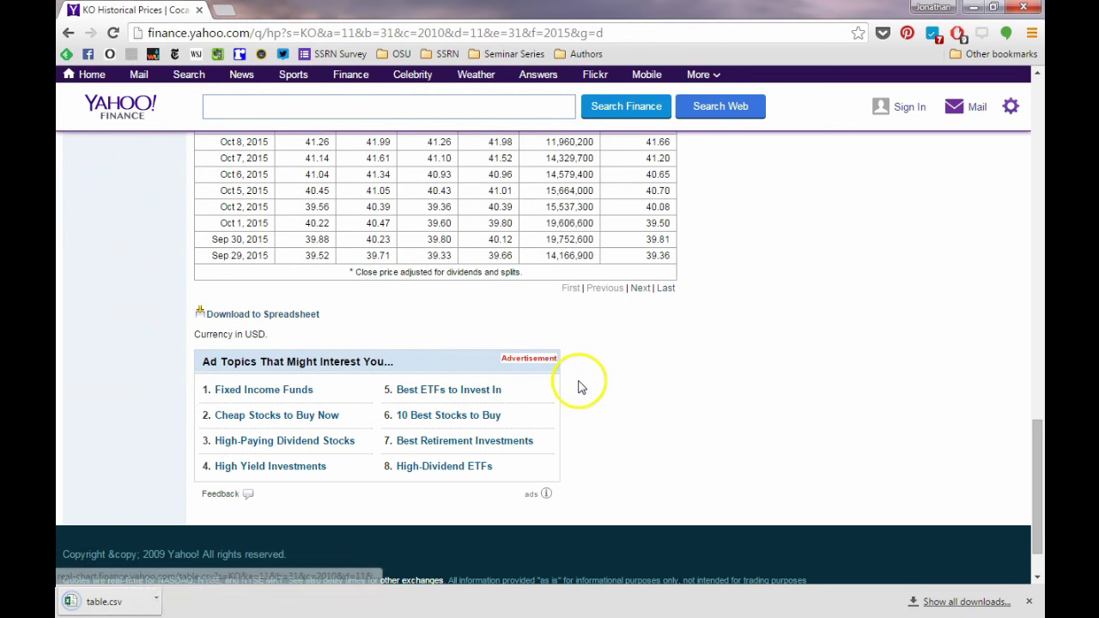
click(149, 598)
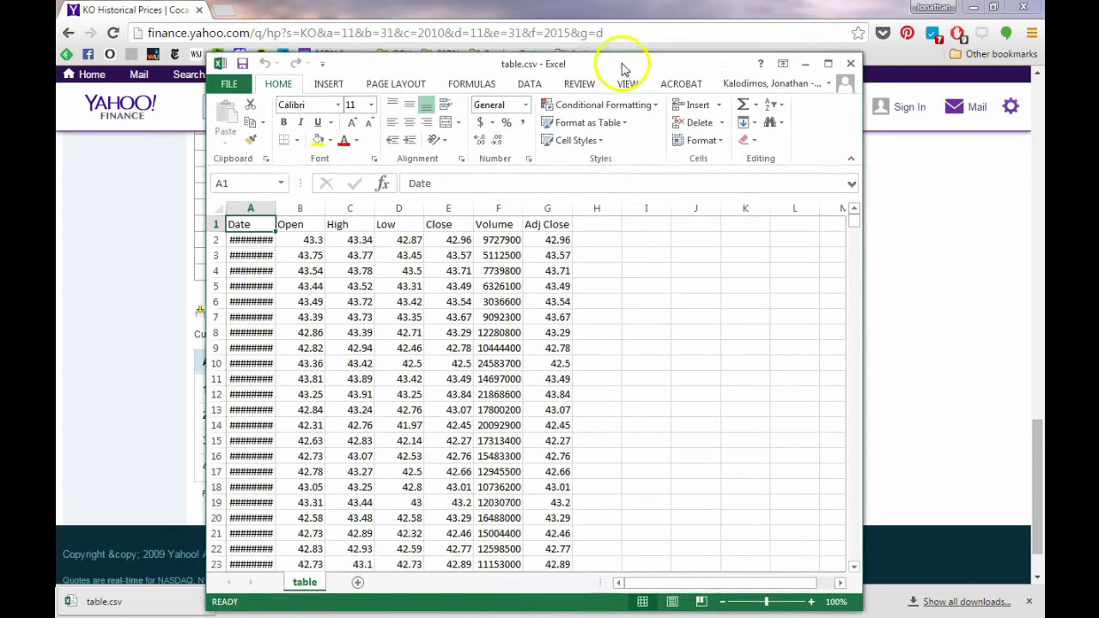
drag(621, 66, 621, 2)
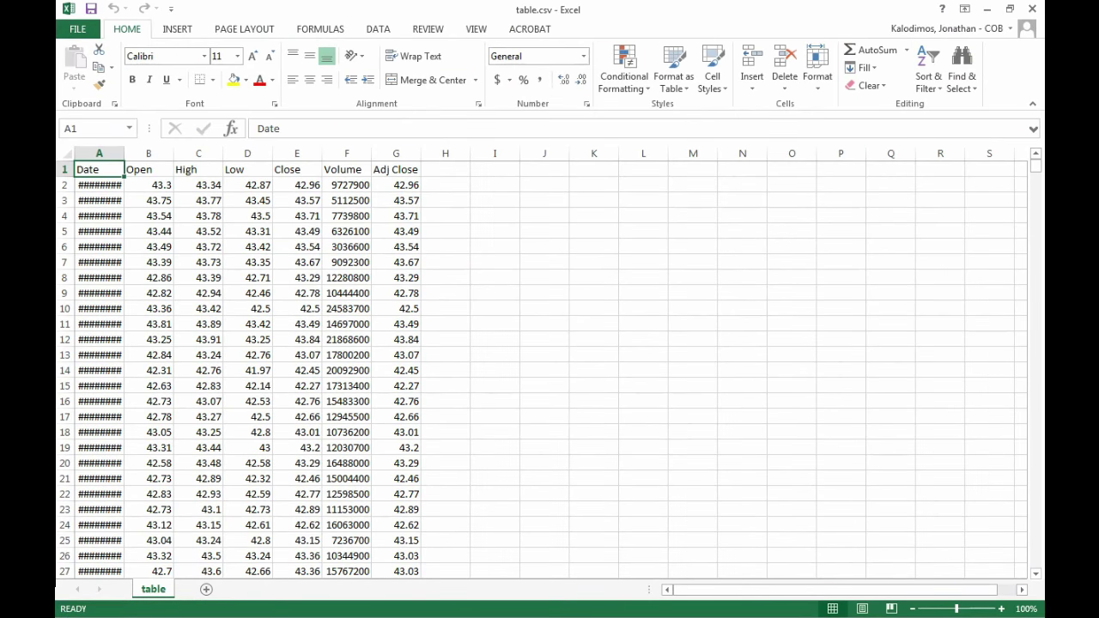
Autofit the width of all columns in the worksheet so the dates and prices display in full.
click(69, 153)
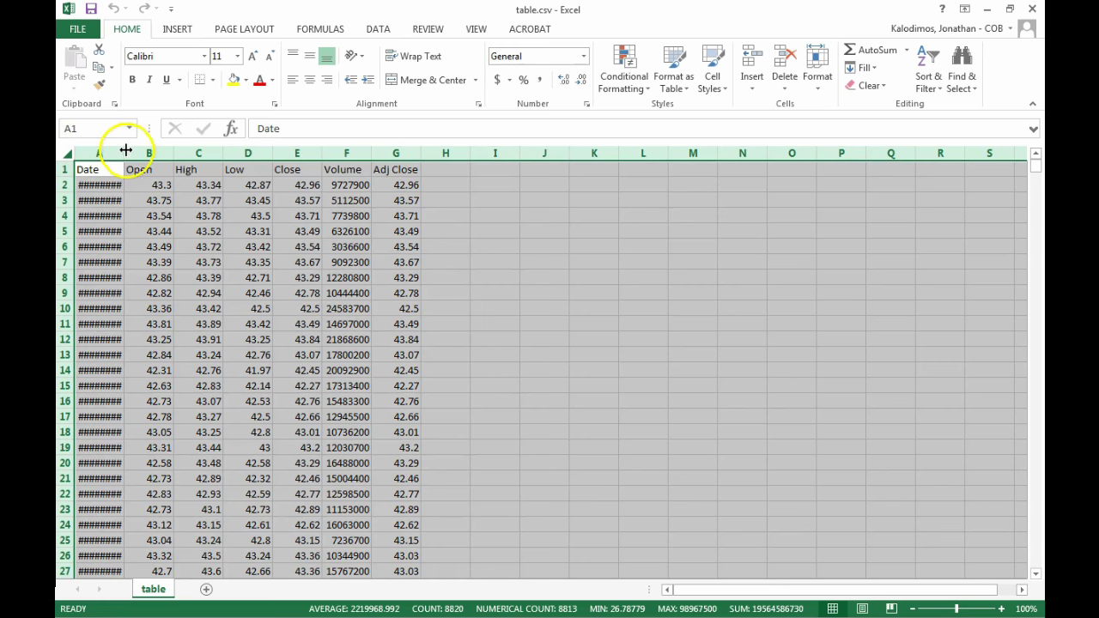
double_click(126, 153)
click(120, 185)
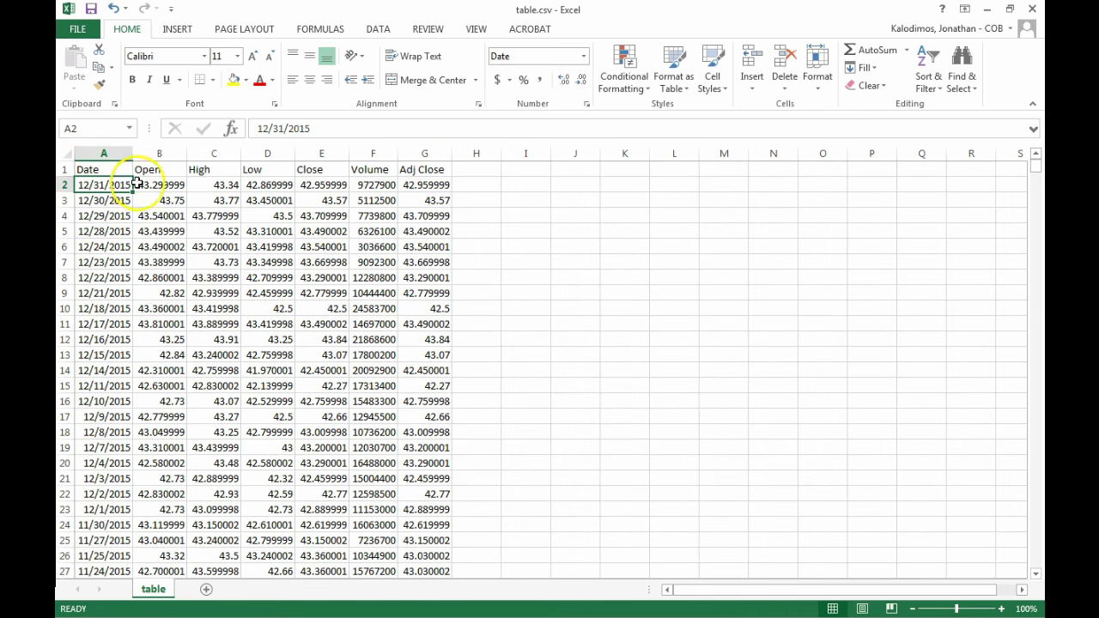
click(120, 185)
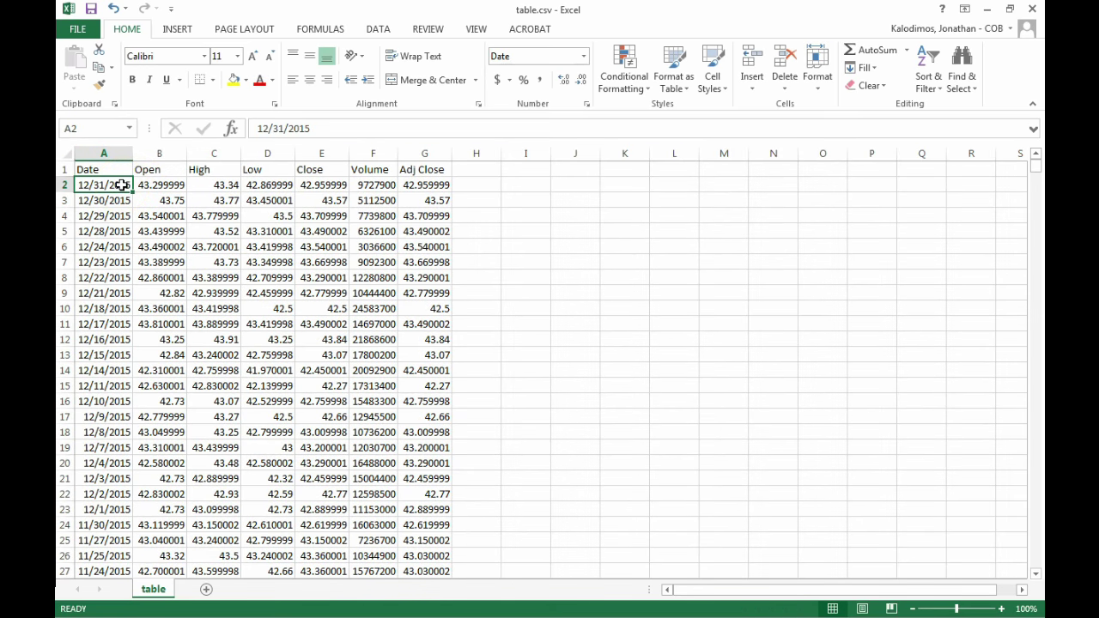
click(123, 185)
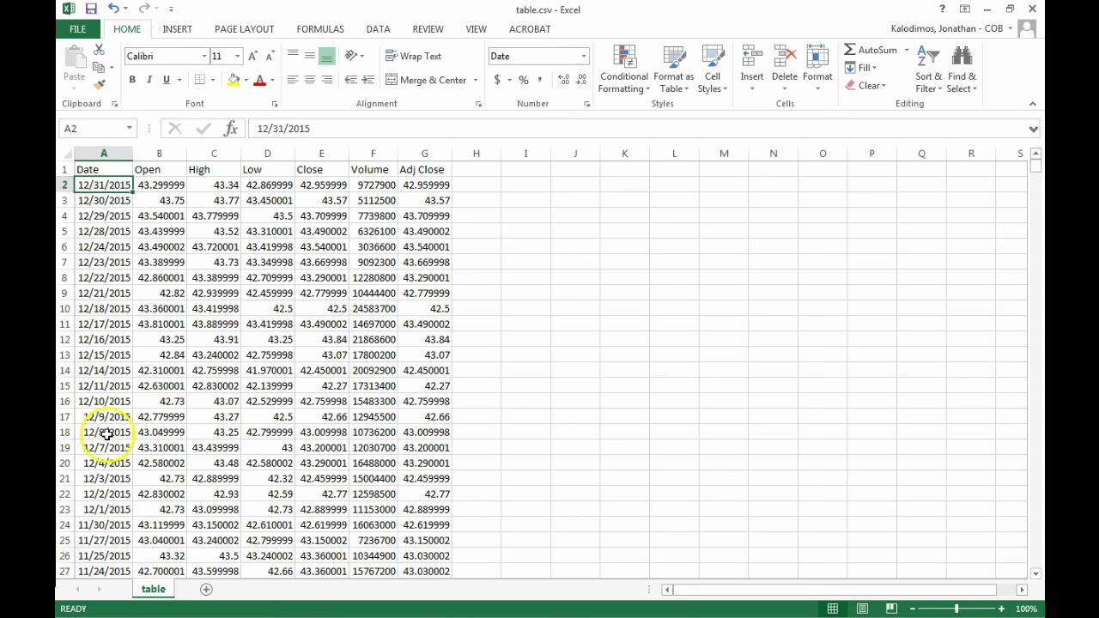
Freeze the header row by applying Freeze Panes at row 2.
click(67, 185)
key(alt+w)
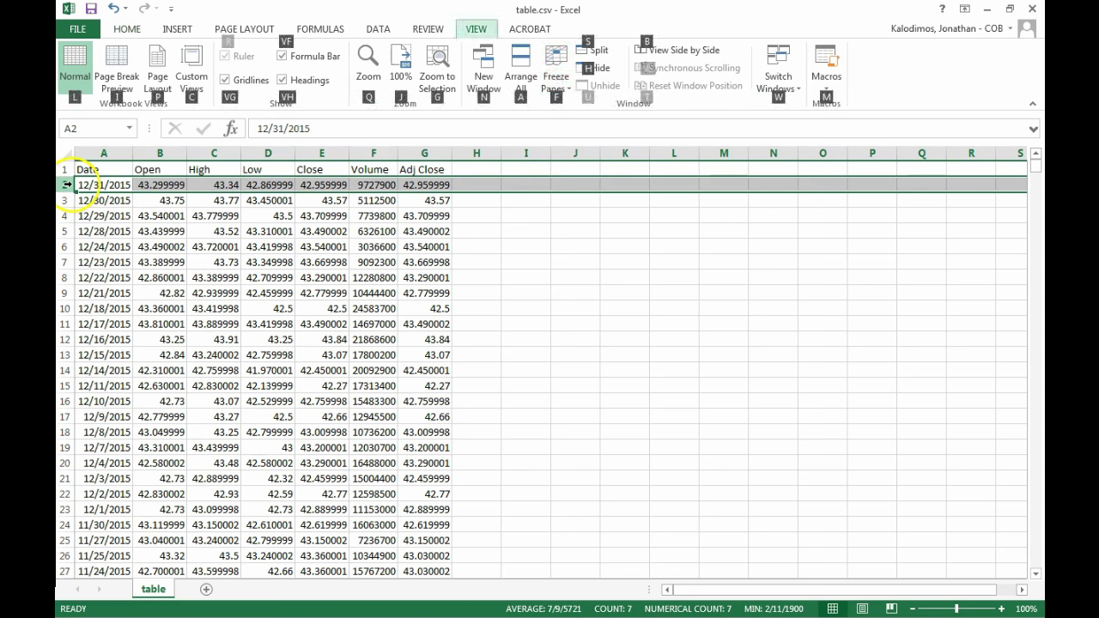
key(f)
key(f)
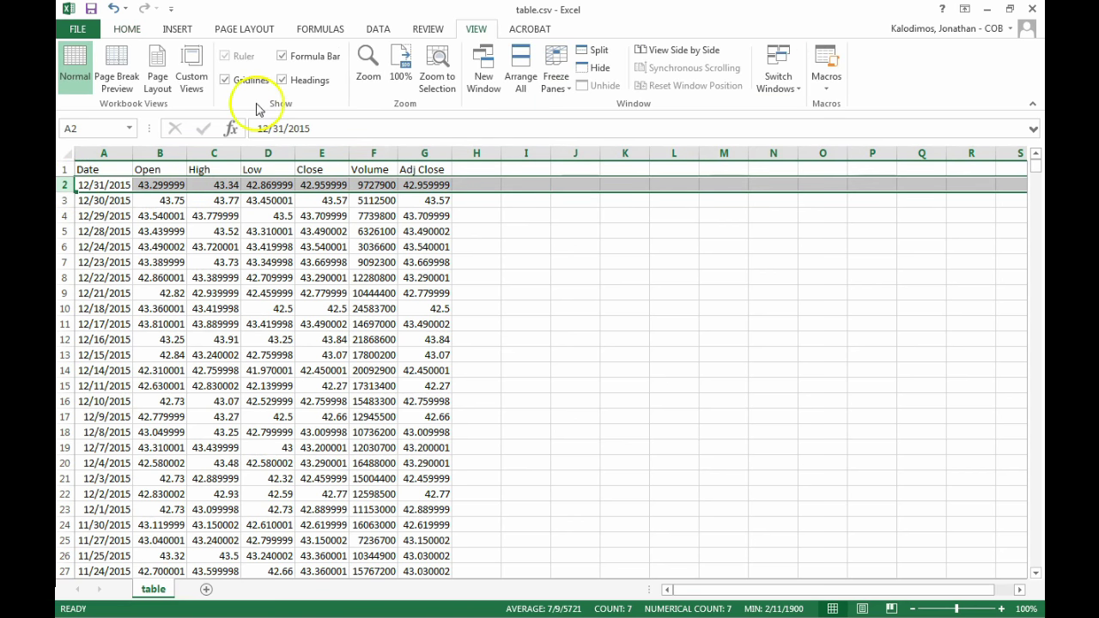
Add filters to the header row and sort the data by Date from oldest to newest.
click(79, 168)
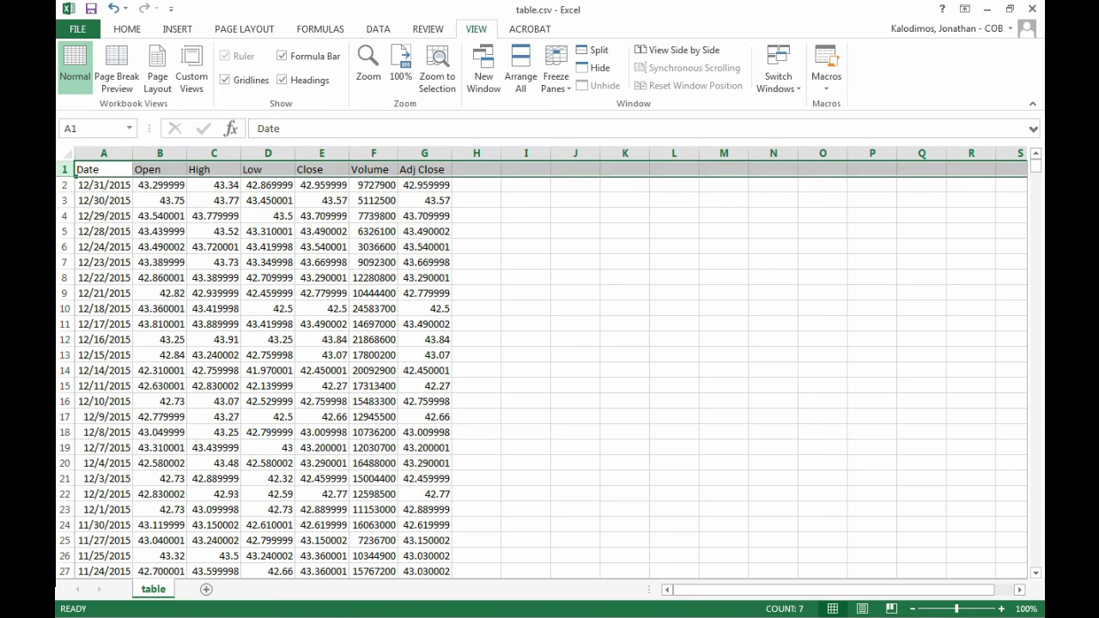
click(381, 33)
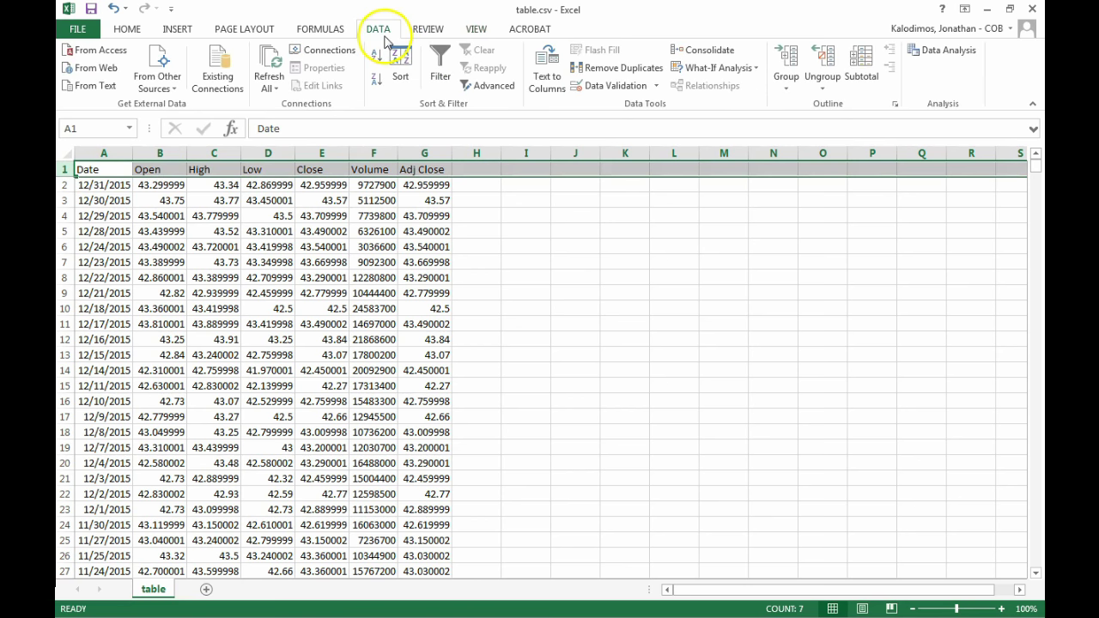
click(439, 64)
click(157, 198)
click(125, 169)
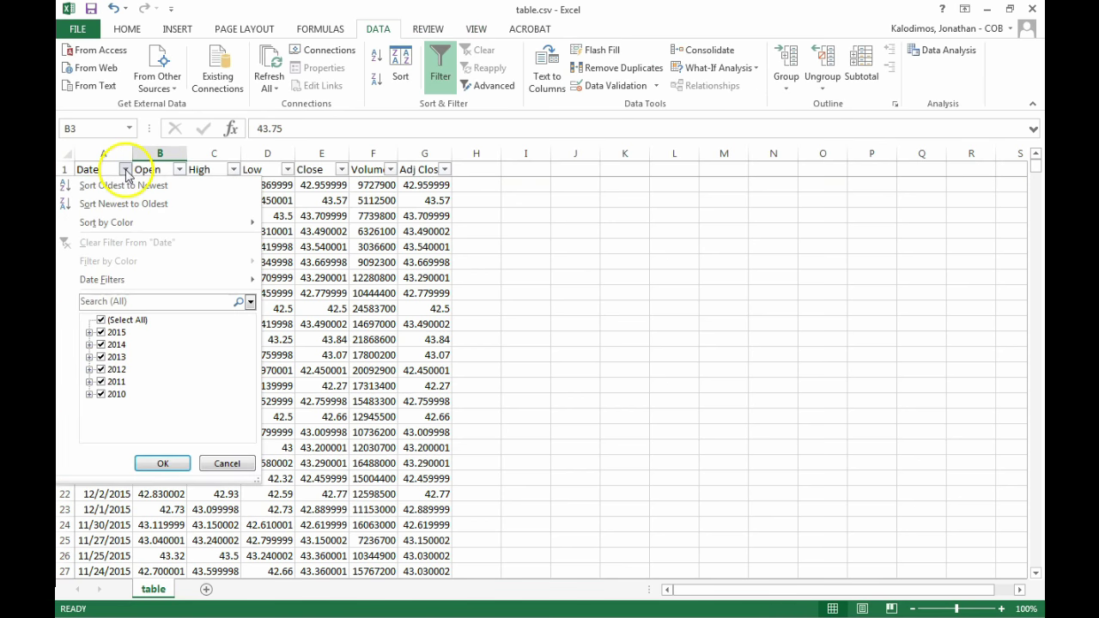
click(125, 185)
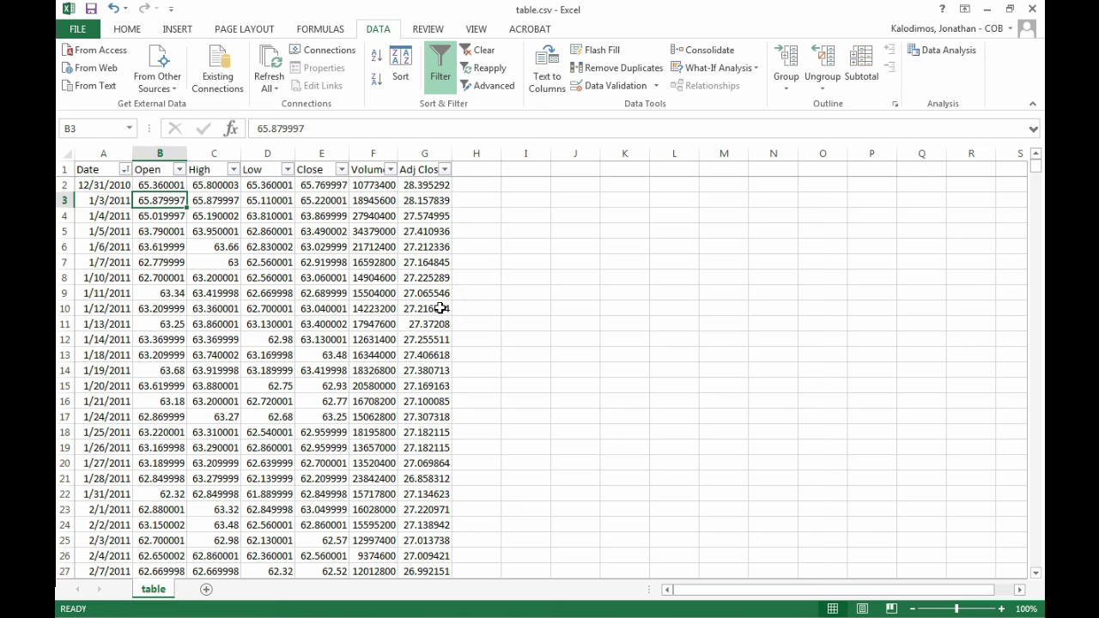
Enter the column header Returns in cell H1, beside Adj Close.
click(477, 167)
text(Returns)
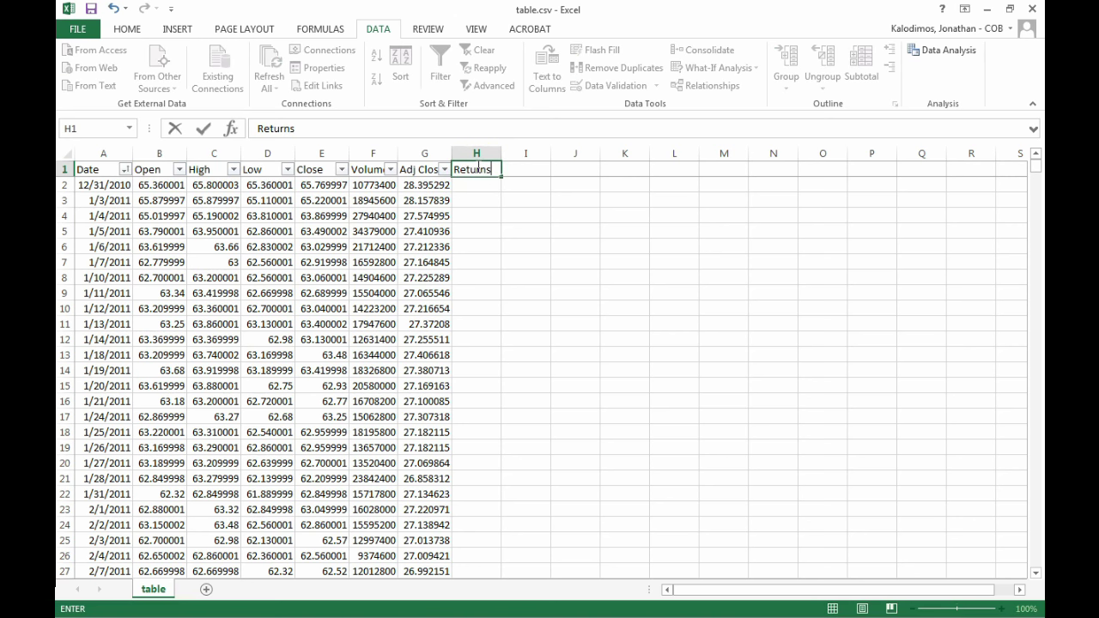
key(Return)
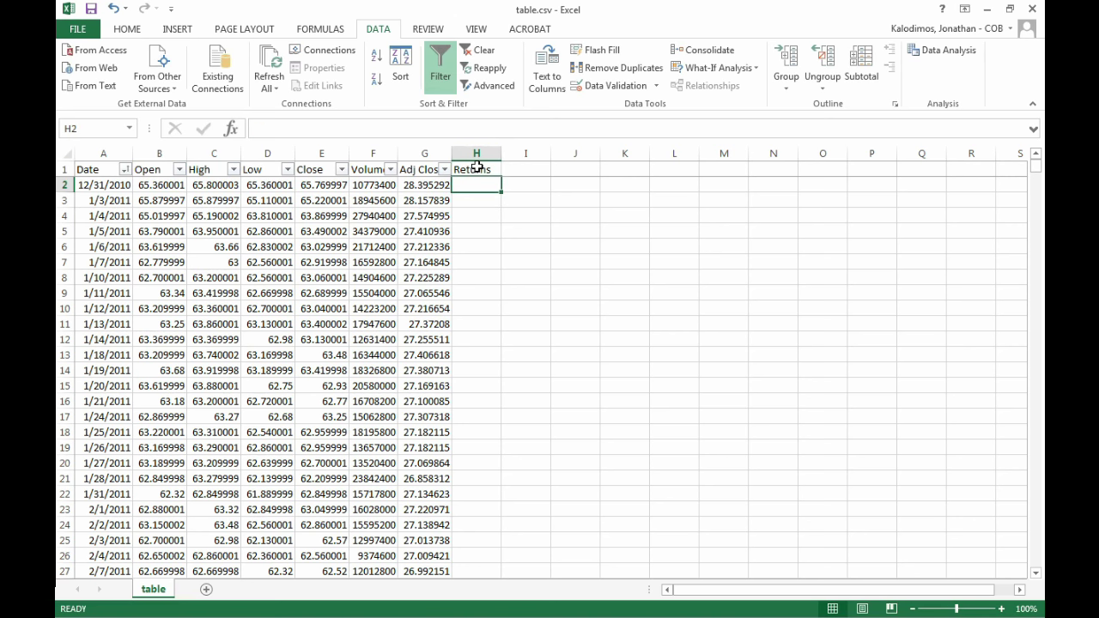
Enter the daily return formula +(G3-G2)/G2 in cell H3, based on the adjusted closing prices.
key(Return)
text(+)
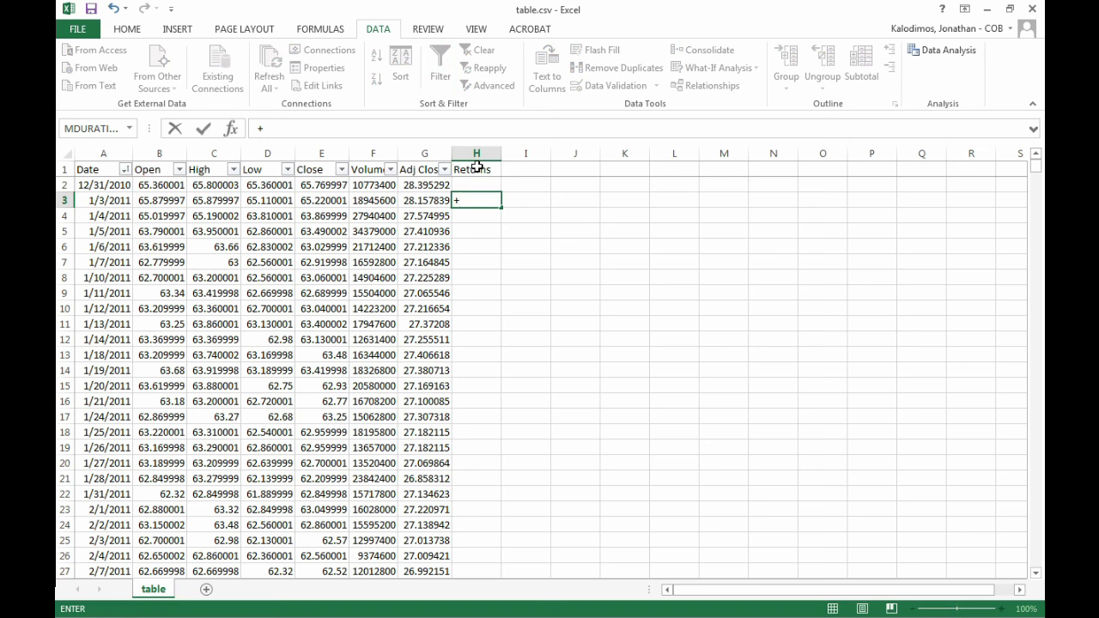
text(()
key(Left)
text(-)
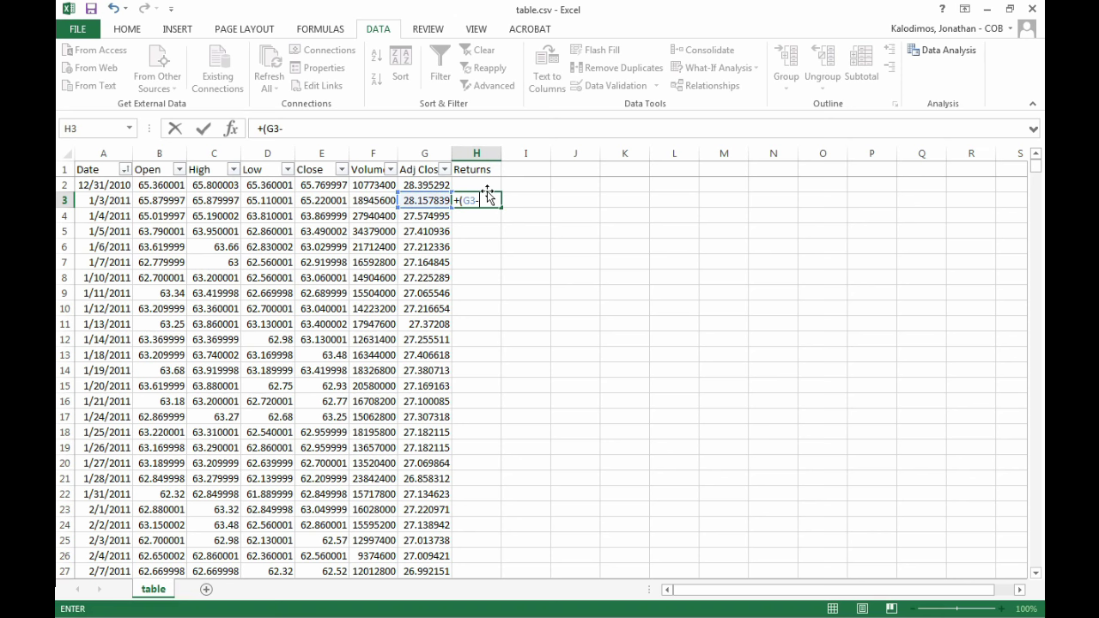
key(Left)
key(Up)
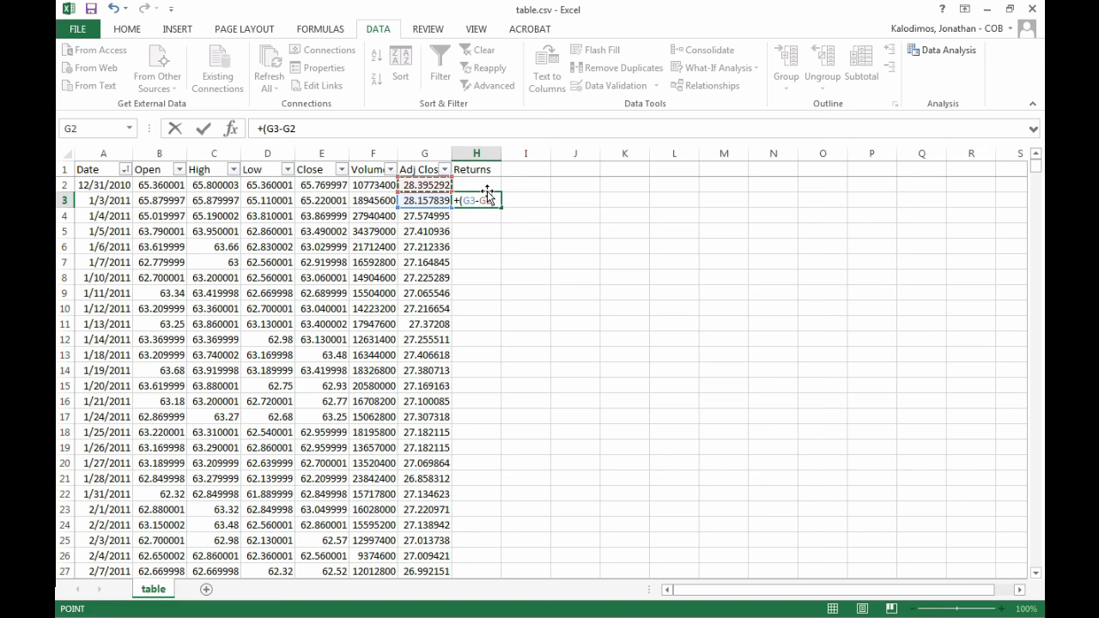
text()/)
key(Left)
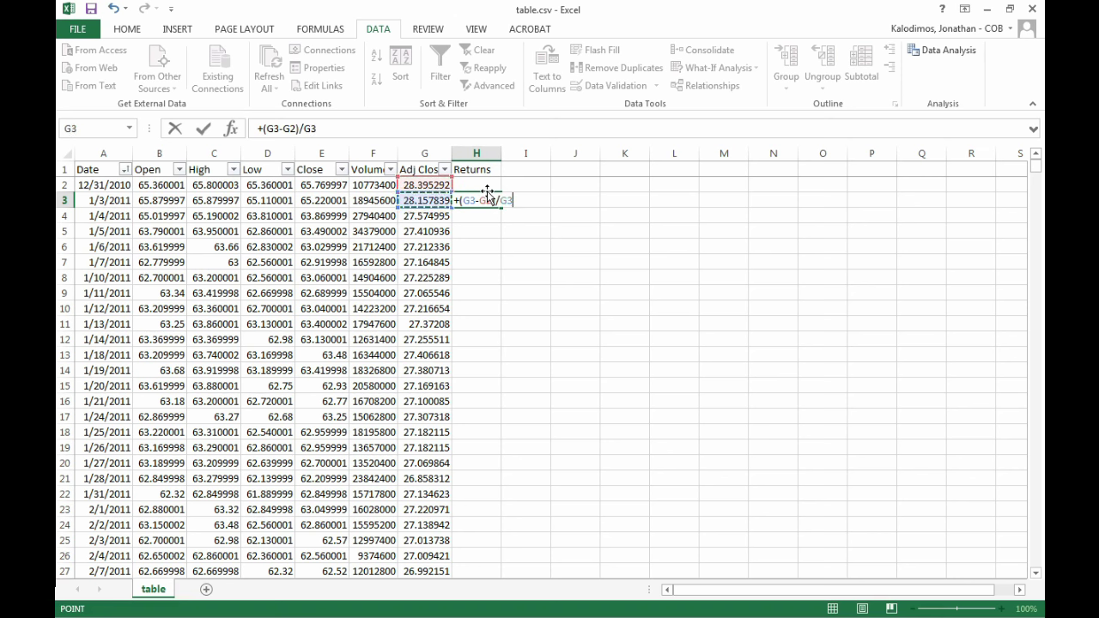
key(Up)
key(Return)
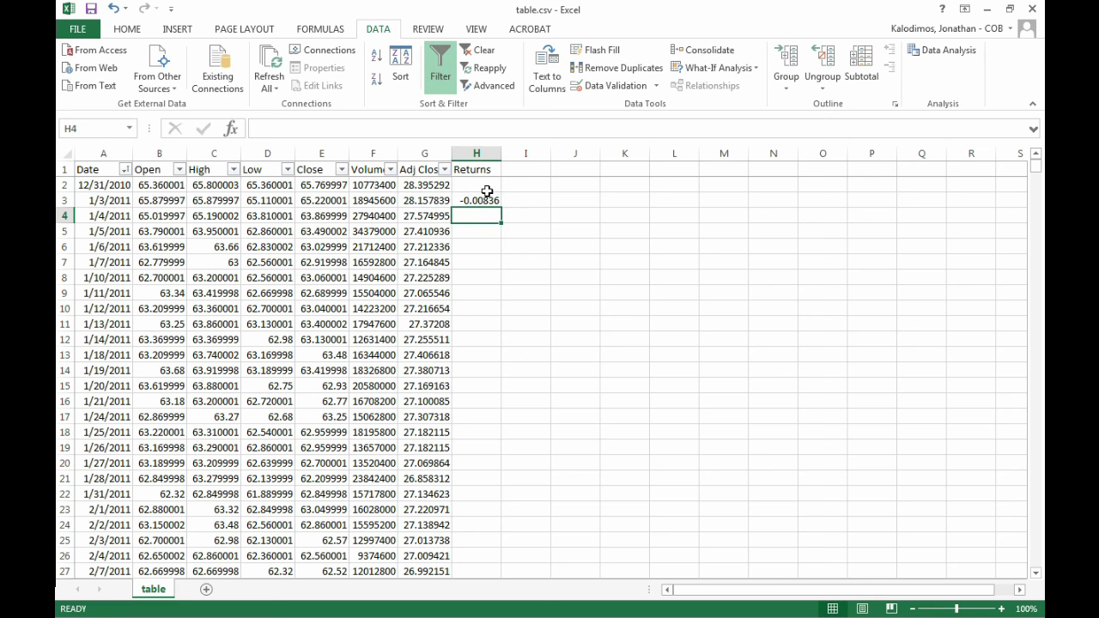
Change the formula in H3 to =100*(G3-G2)/G2 so the return is expressed in percent.
click(487, 196)
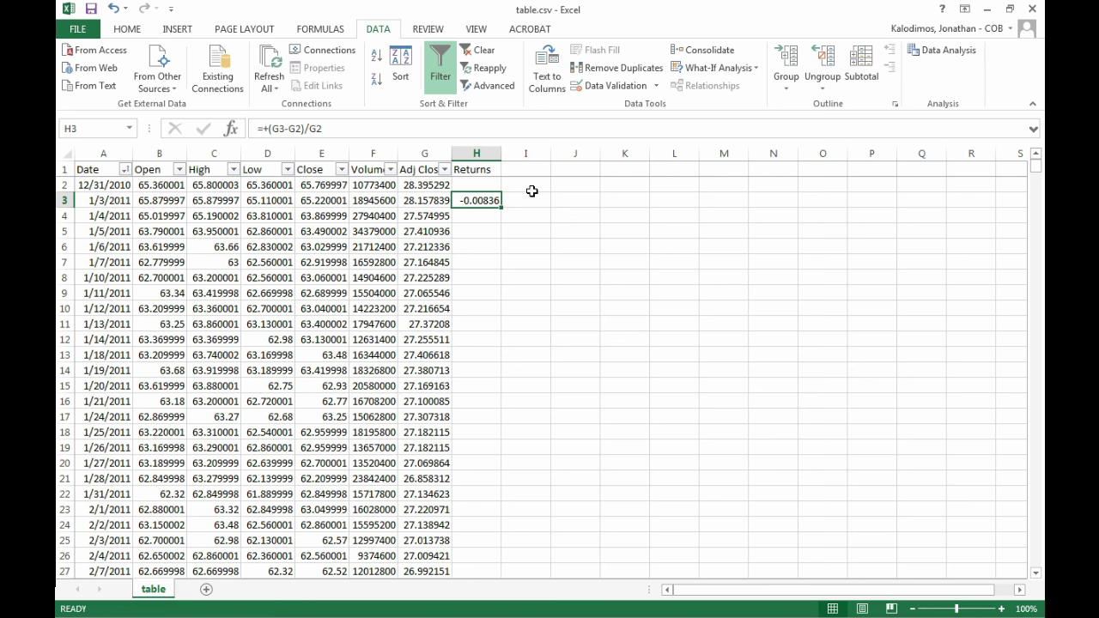
click(269, 129)
click(342, 135)
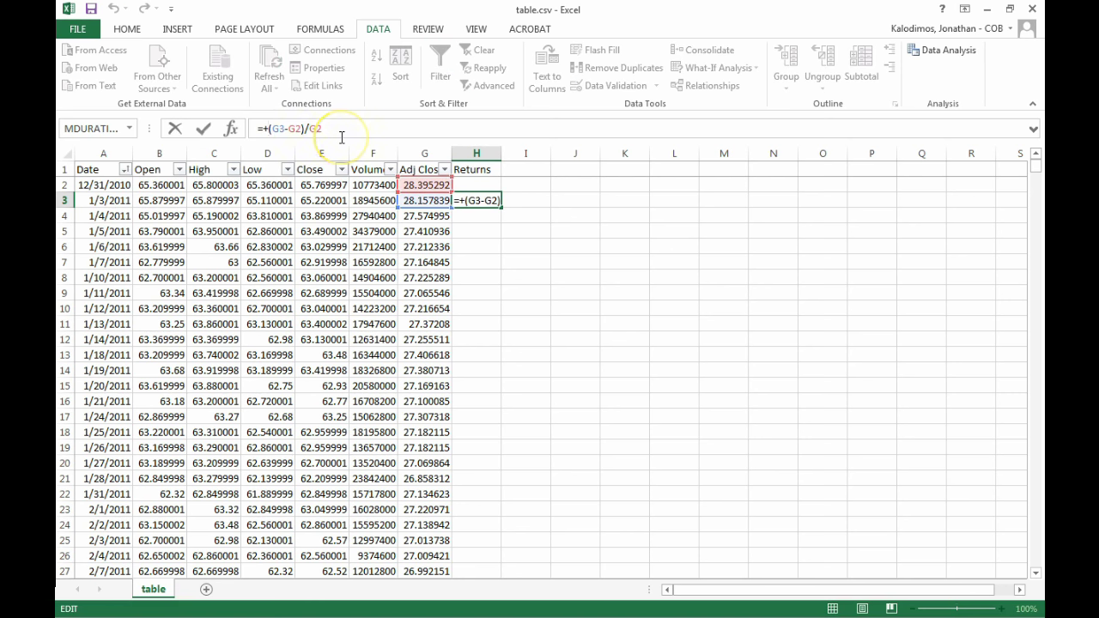
key(BackSpace)
text(100)
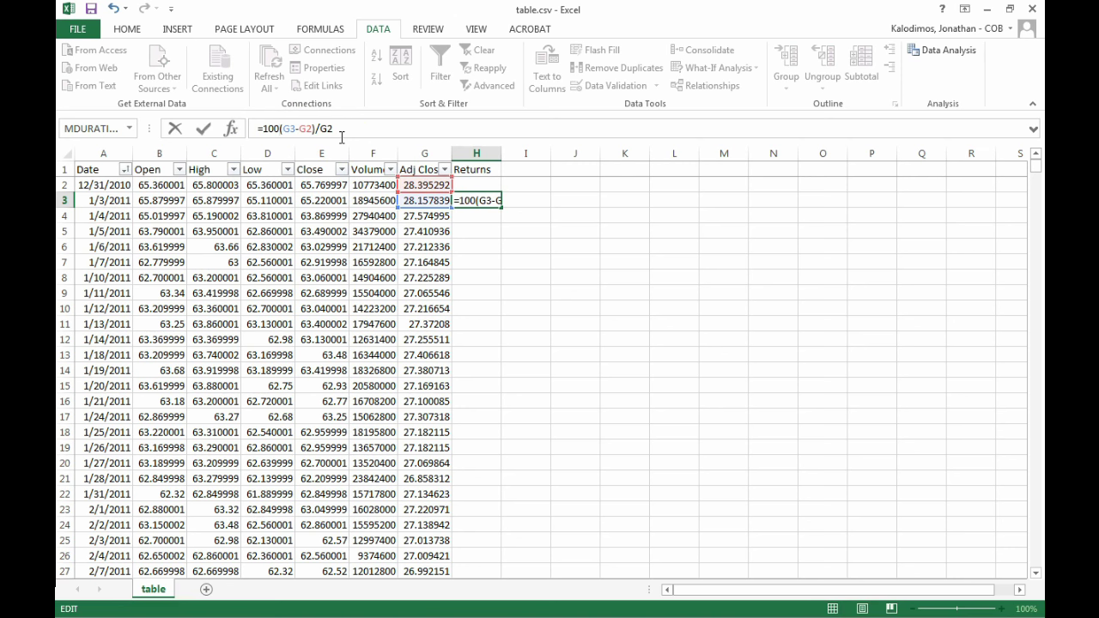
text(*)
key(Return)
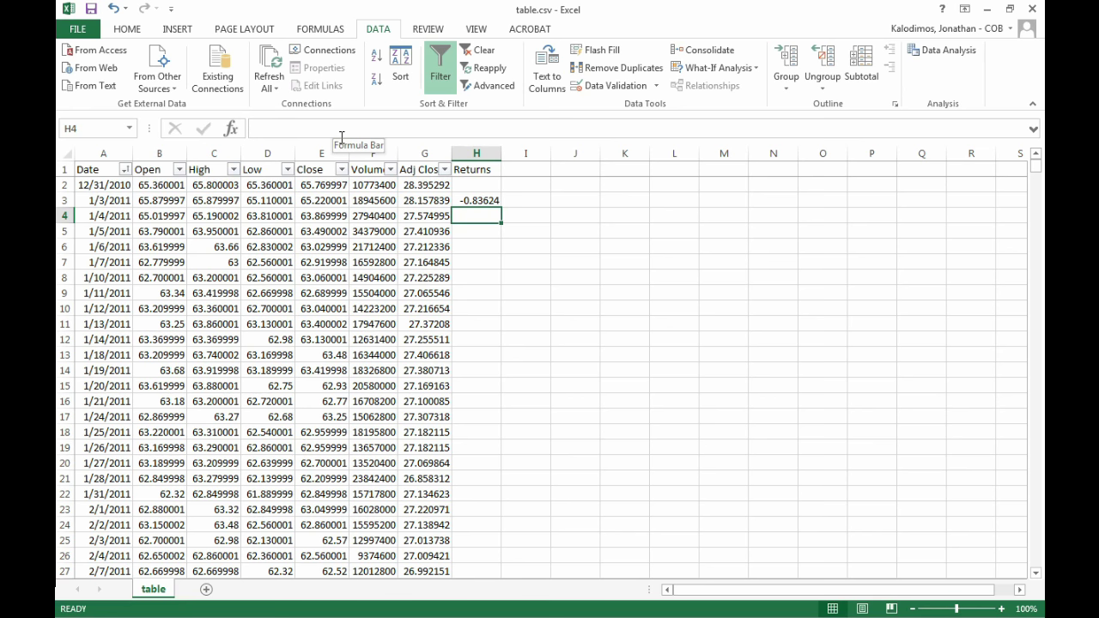
Fill the H3 return formula down the Returns column to the last data row, H1260, and go back to H1.
key(Left)
key(ctrl+Down)
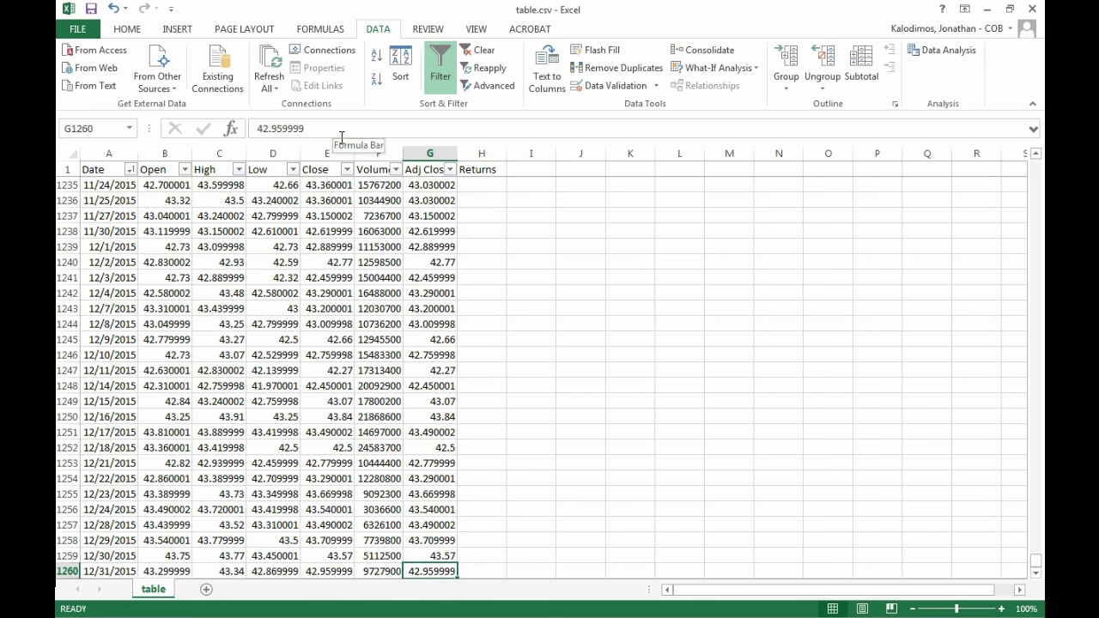
key(Right)
key(ctrl+shift+Up)
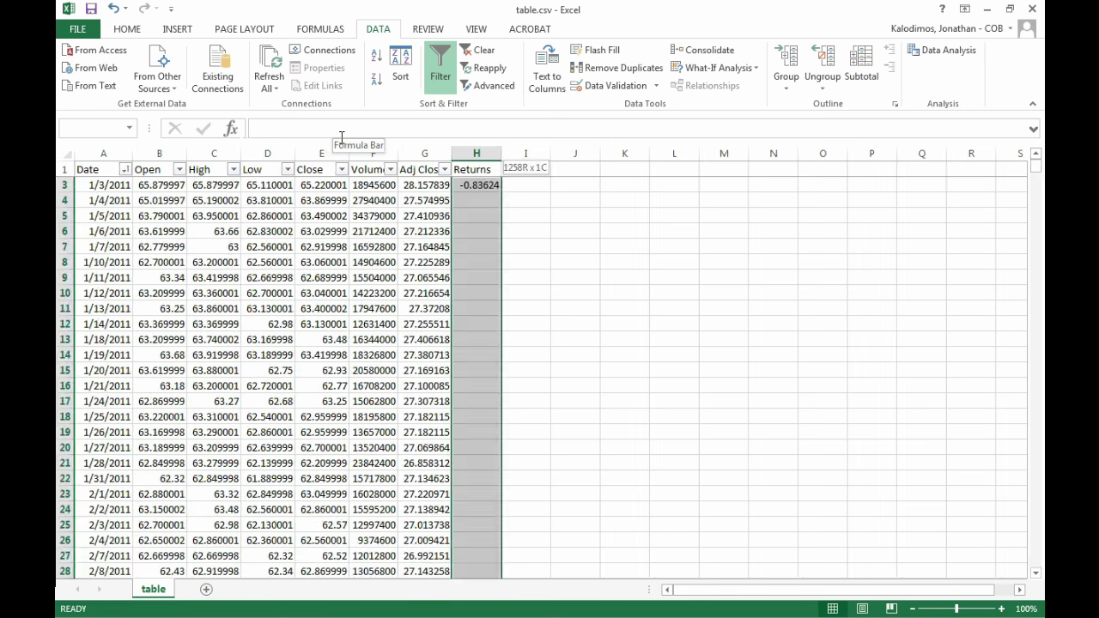
key(ctrl+d)
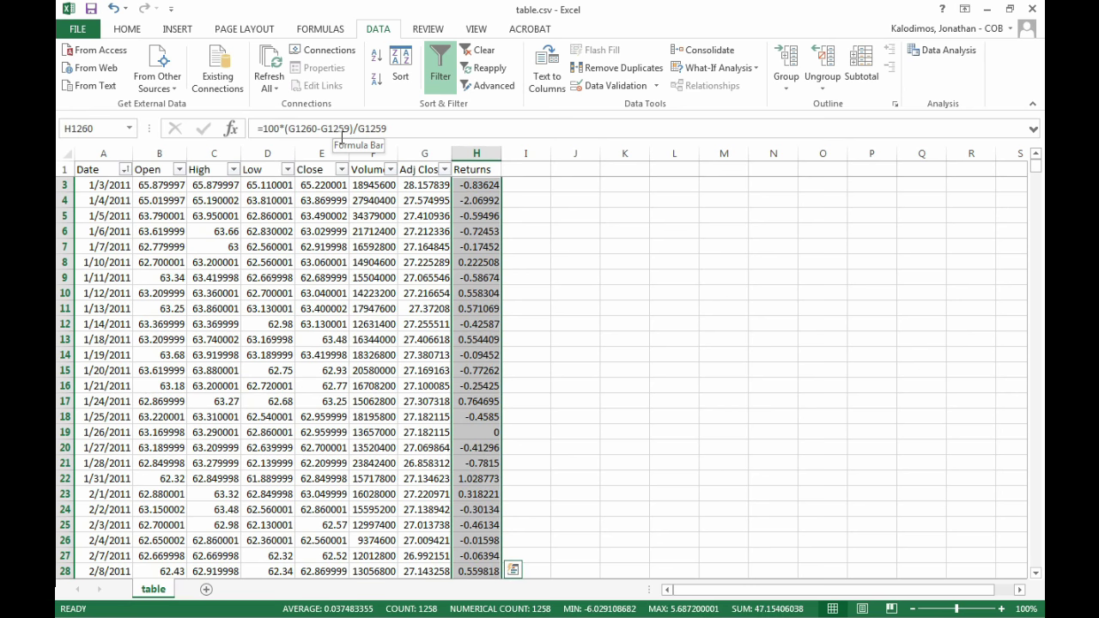
key(ctrl+Up)
key(ctrl+Up)
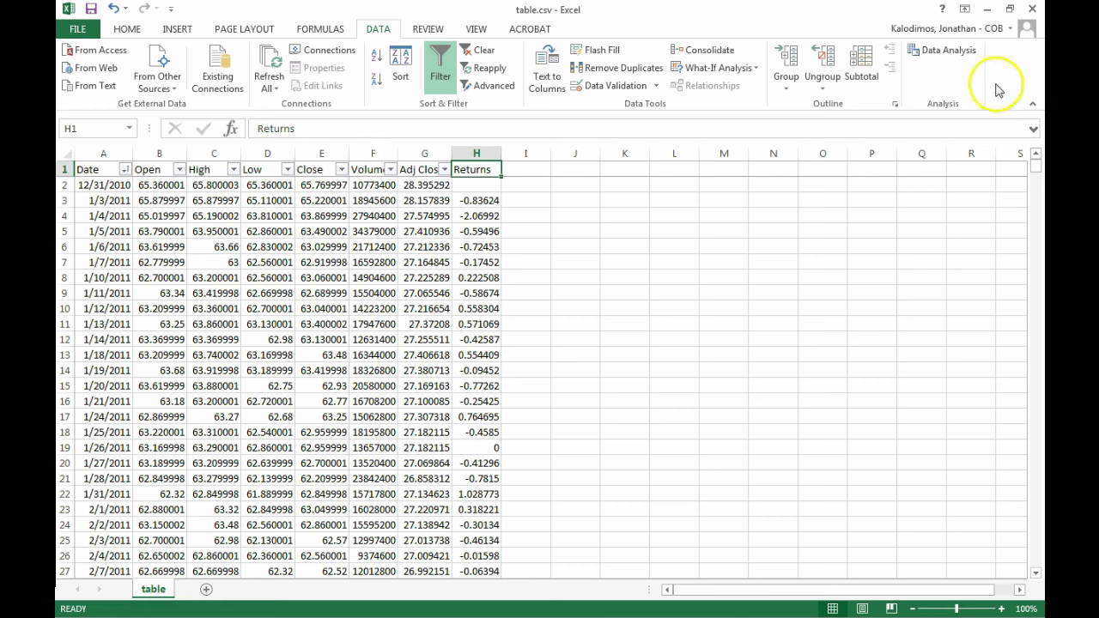
Switch to the Chrome browser, search Google for kenneth french data, and open the Kenneth R. French Data Library page.
click(985, 9)
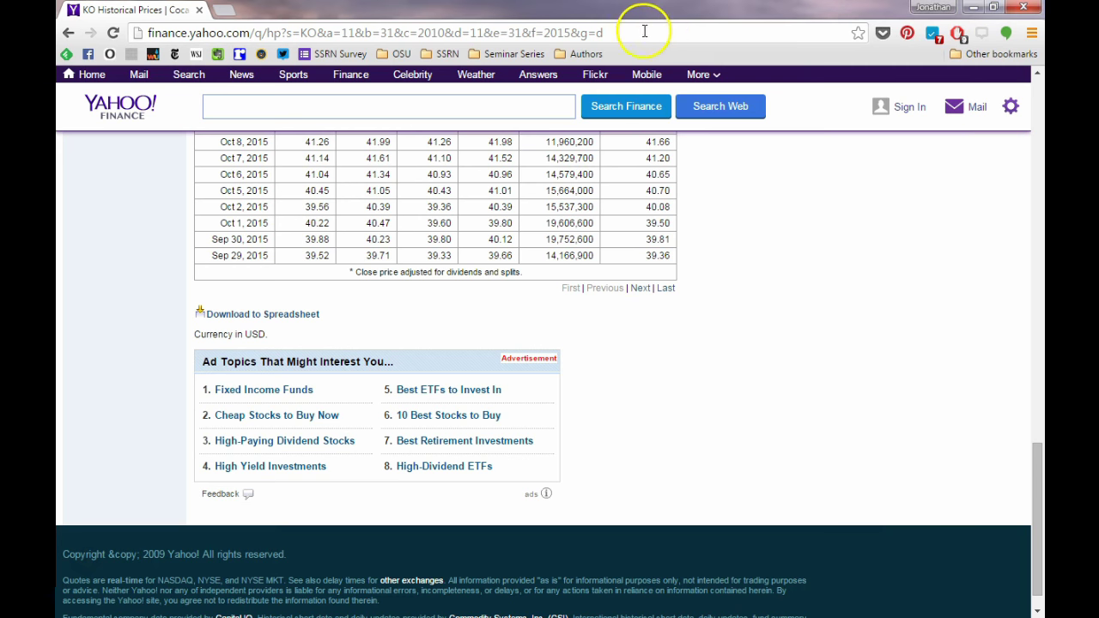
click(645, 31)
text(googl)
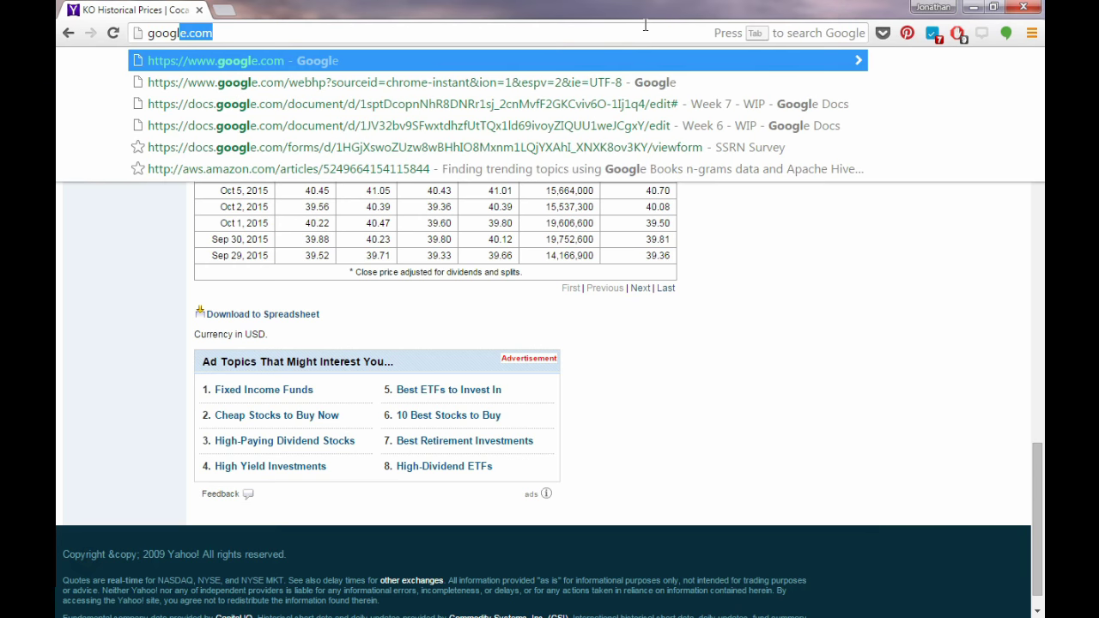
key(Return)
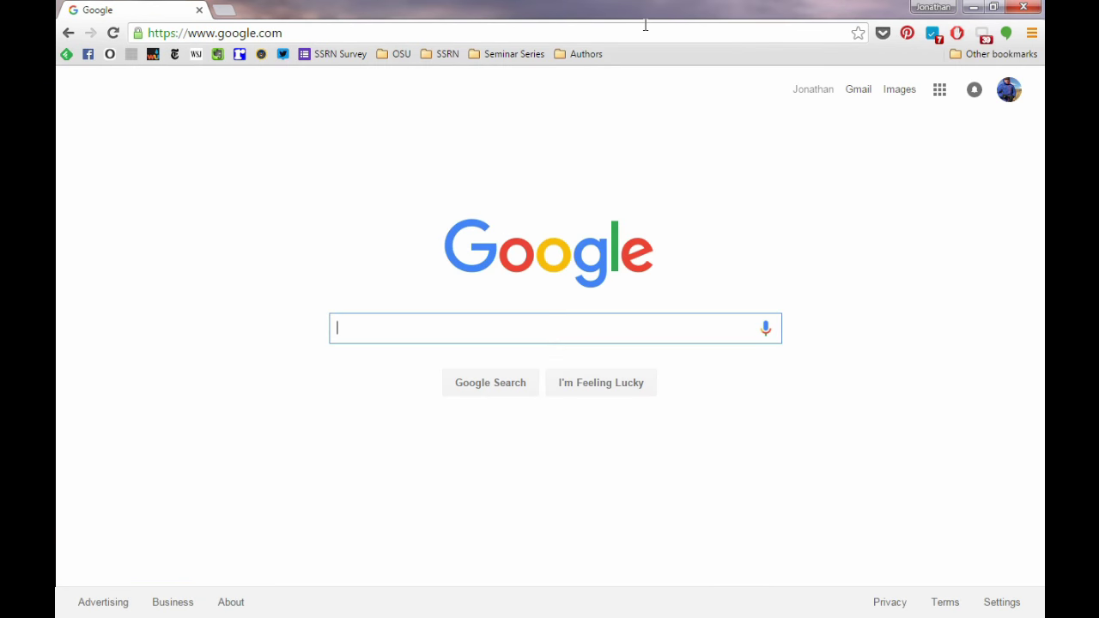
text(ke)
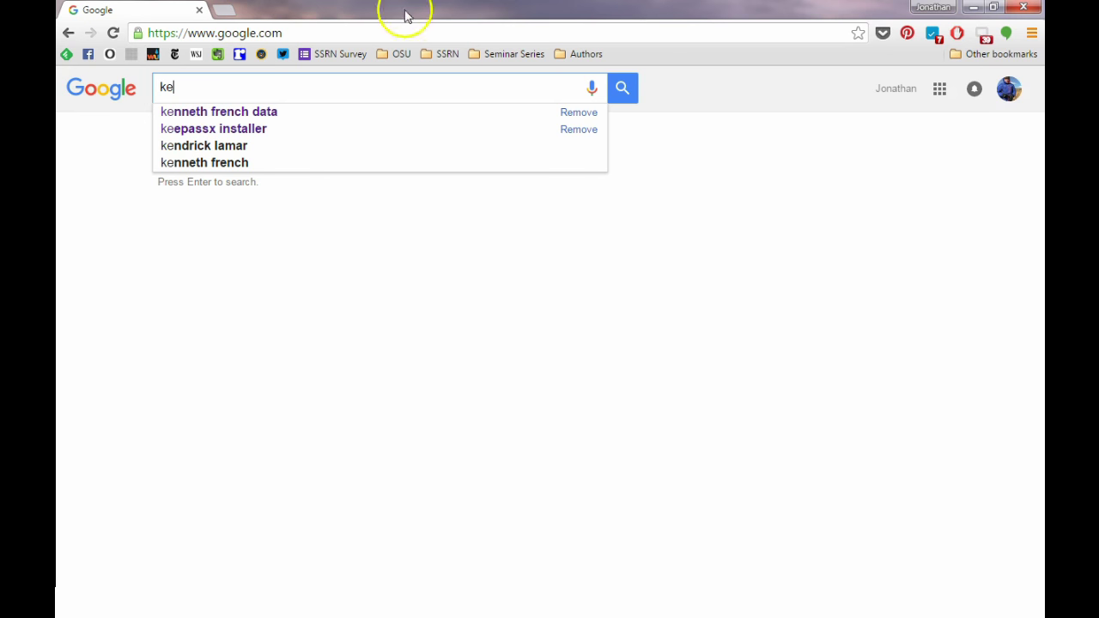
click(344, 115)
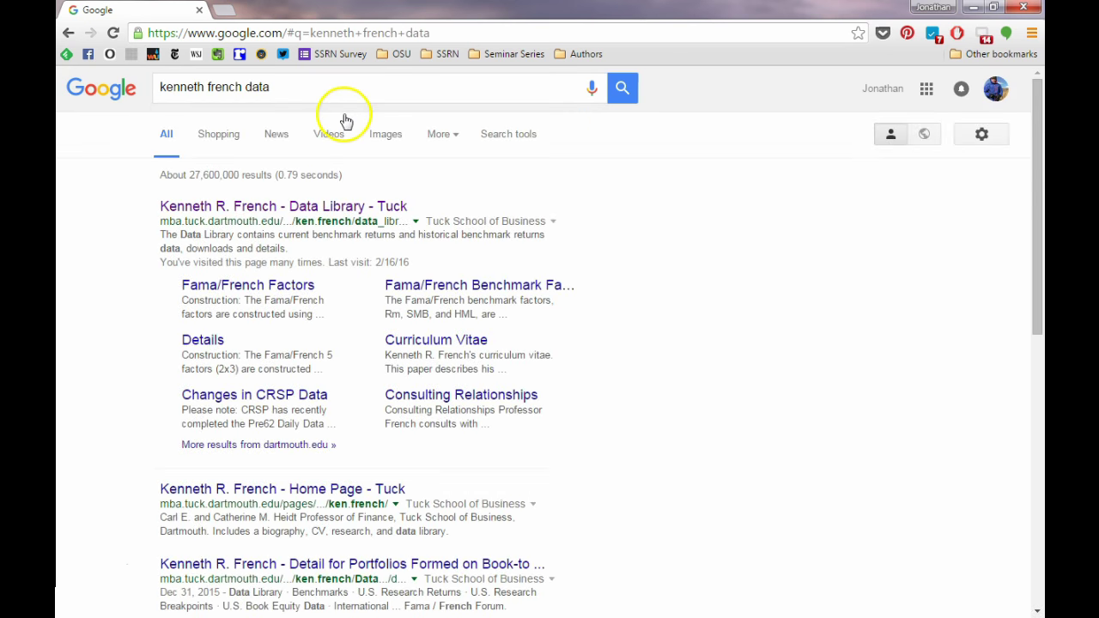
click(319, 207)
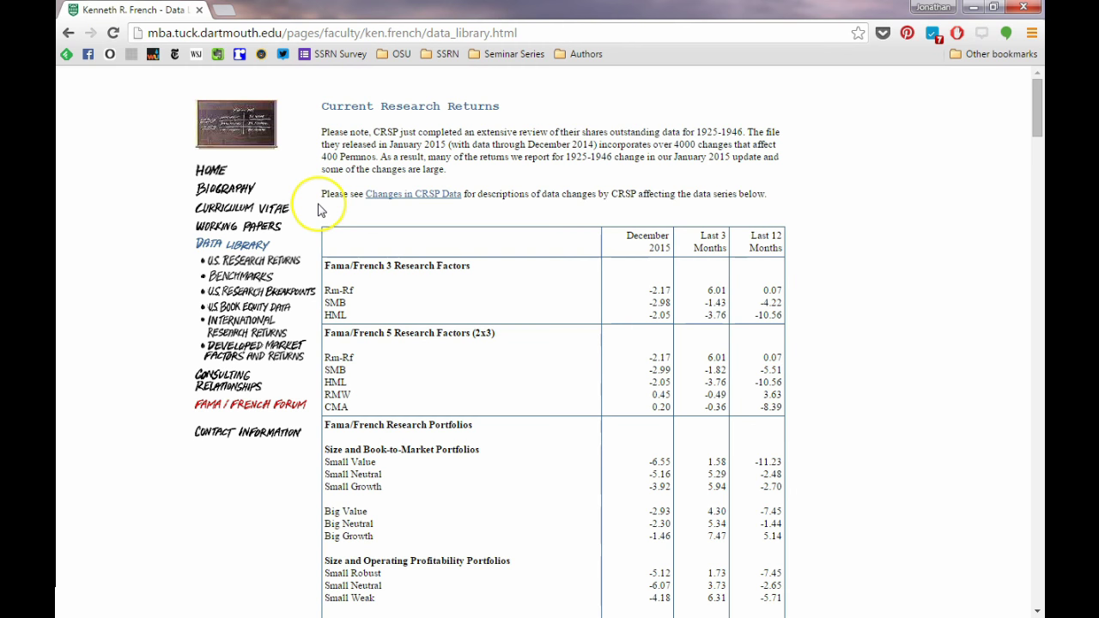
Download the Fama/French 3 Factors [Daily] CSV zip from U.S. Research Returns to the Company Project folder and open it.
click(291, 262)
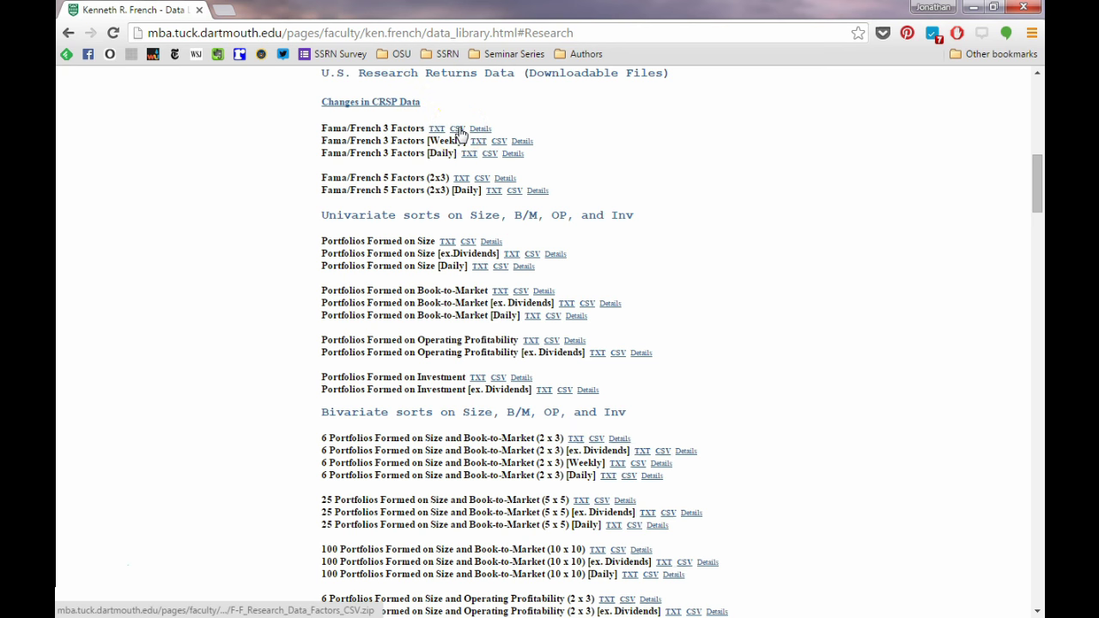
click(491, 161)
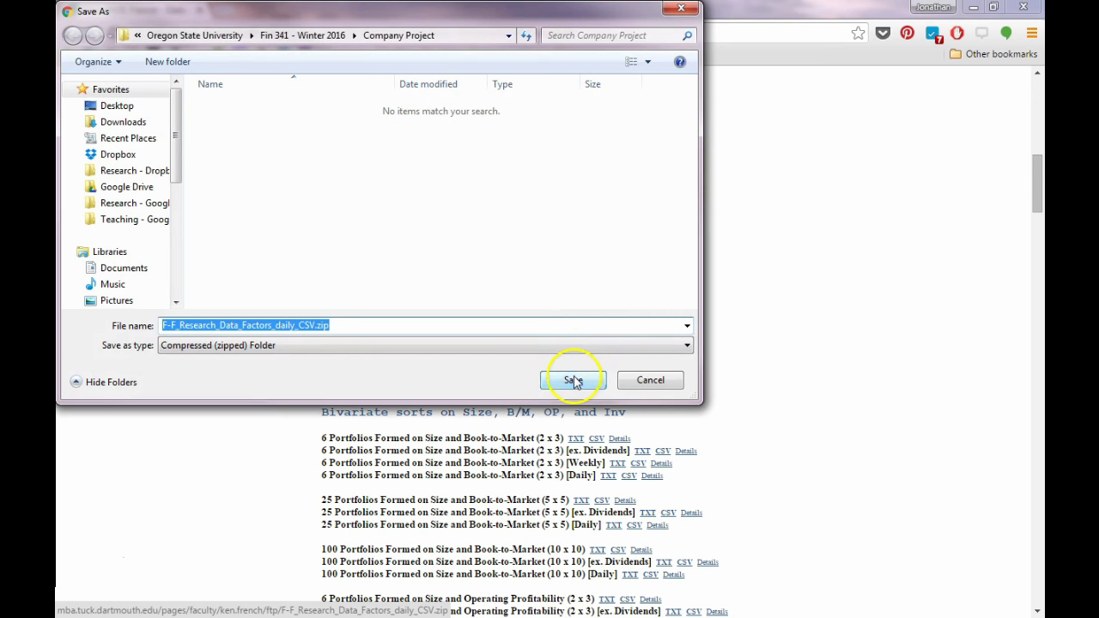
click(573, 381)
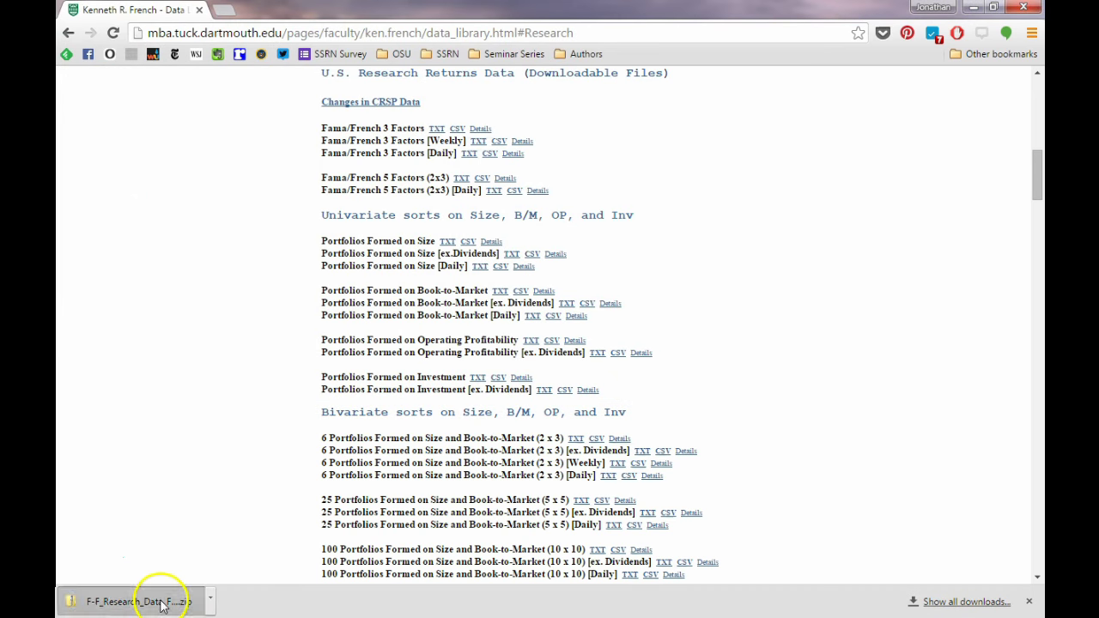
click(160, 603)
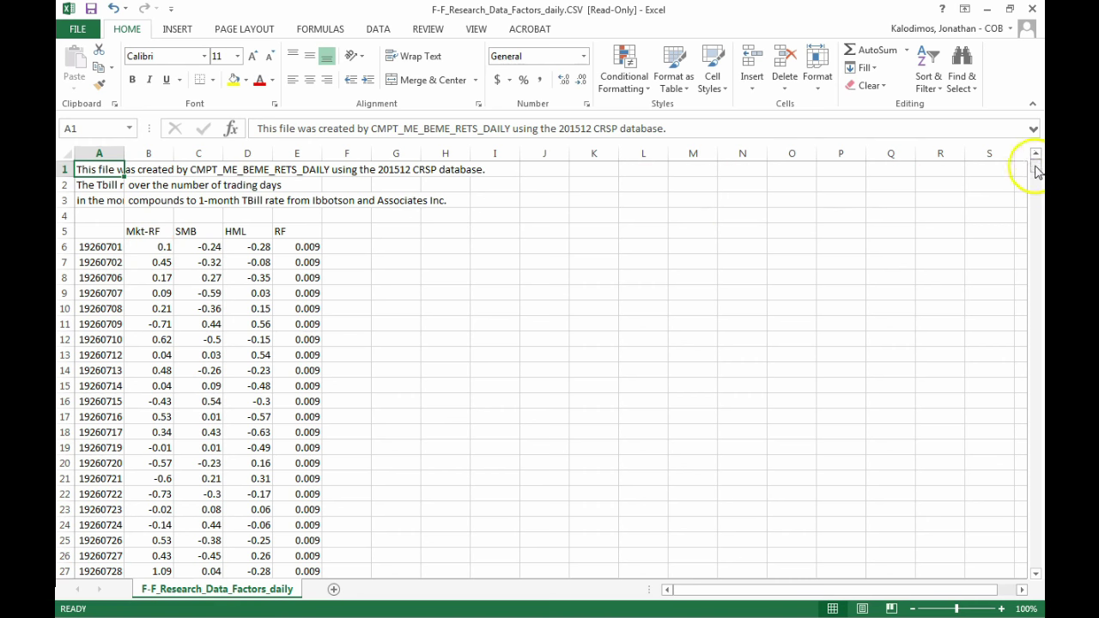
Copy the daily factor data in columns A to E from 20110103 through 20151231 (A22385:E23642).
drag(1036, 165, 1037, 539)
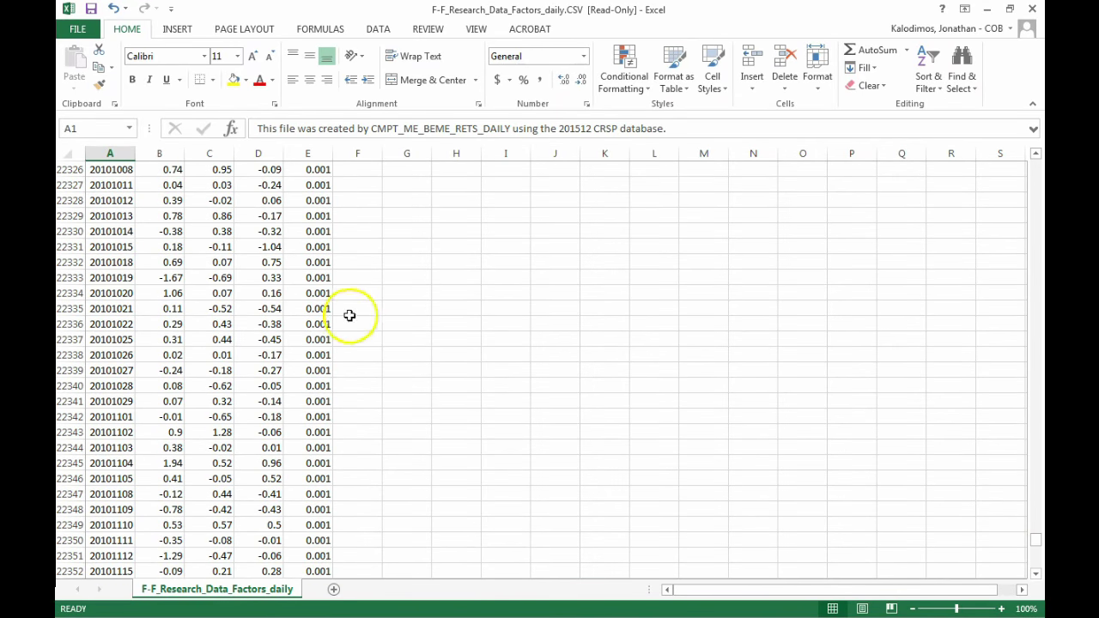
scroll(204, 369, down, 16)
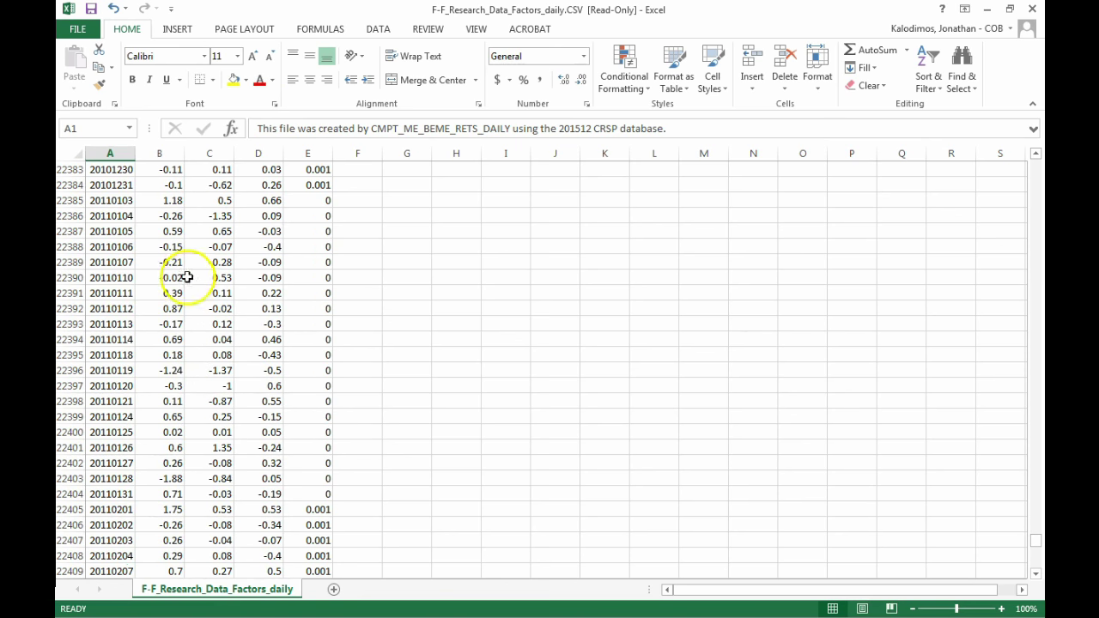
click(112, 206)
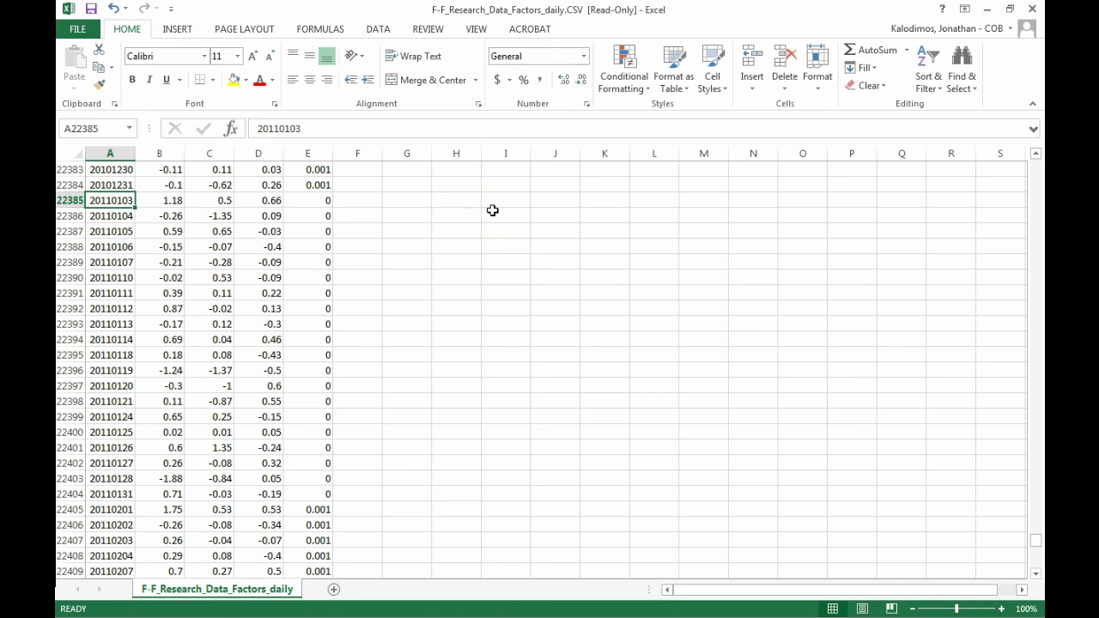
key(shift+Right)
key(shift+Right)
key(shift+Right)
key(shift+Right)
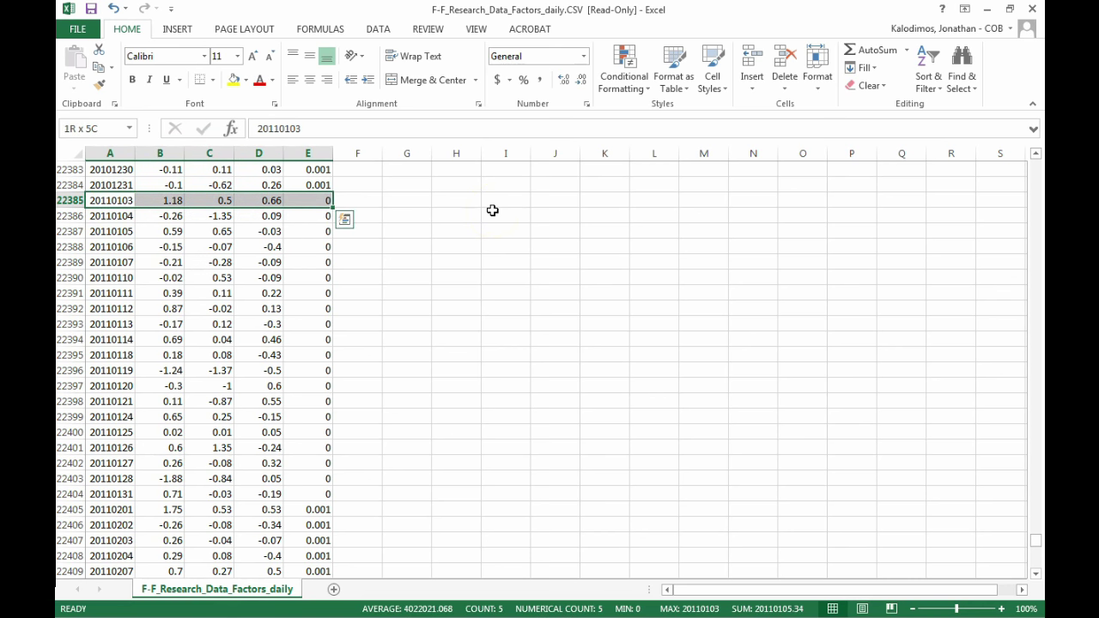
key(ctrl+shift+Down)
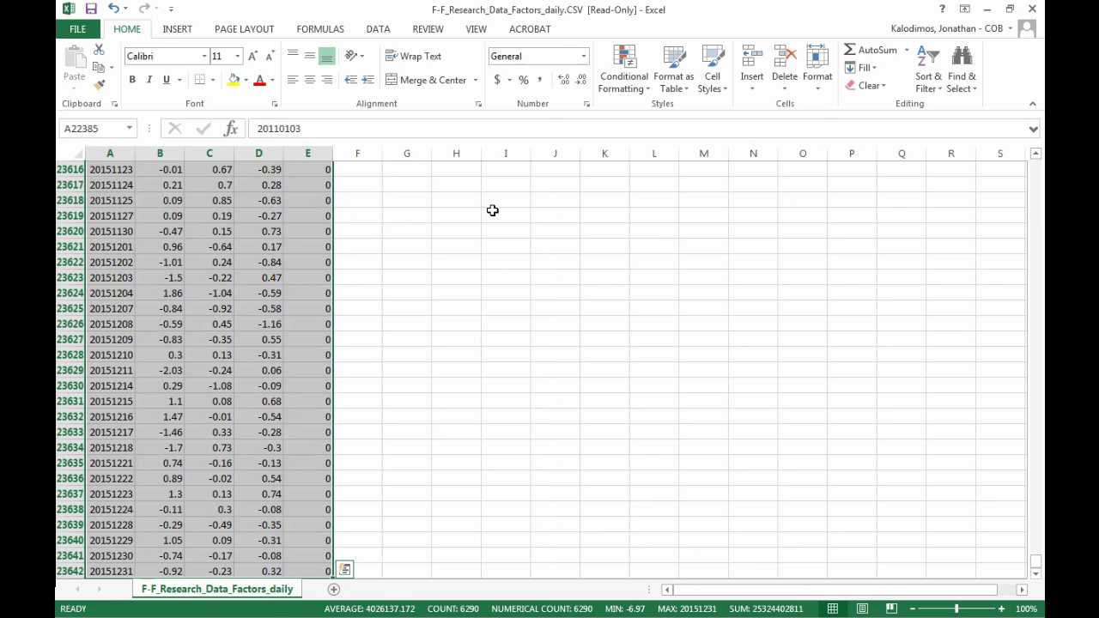
key(ctrl+c)
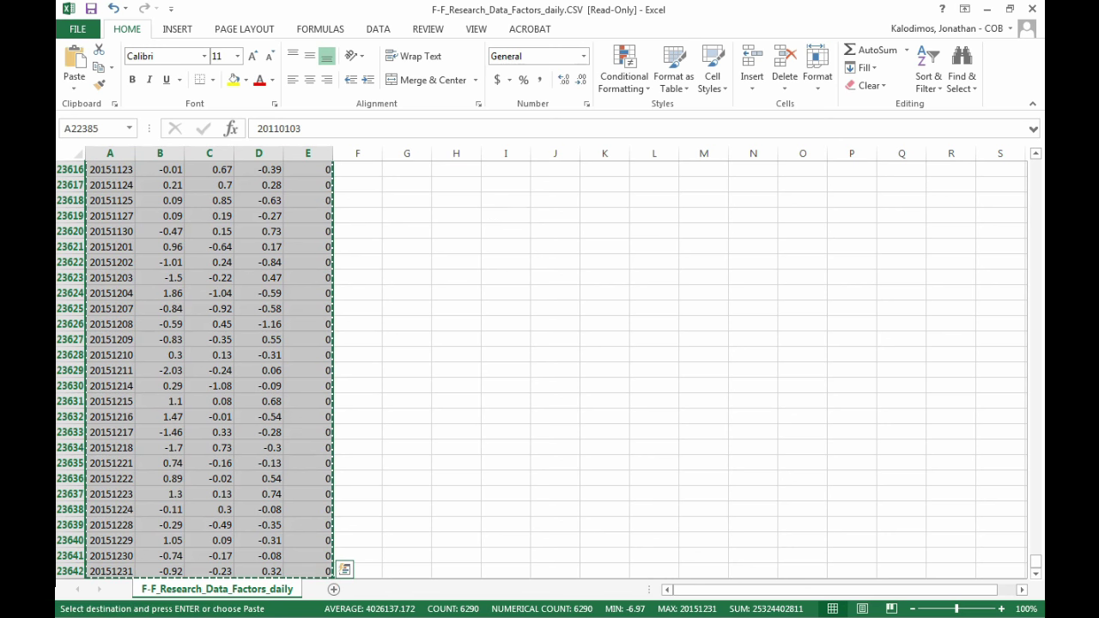
Switch to the table.csv workbook, paste the factor data starting at cell I3, and compare its first date with the stock's date in A3.
click(987, 8)
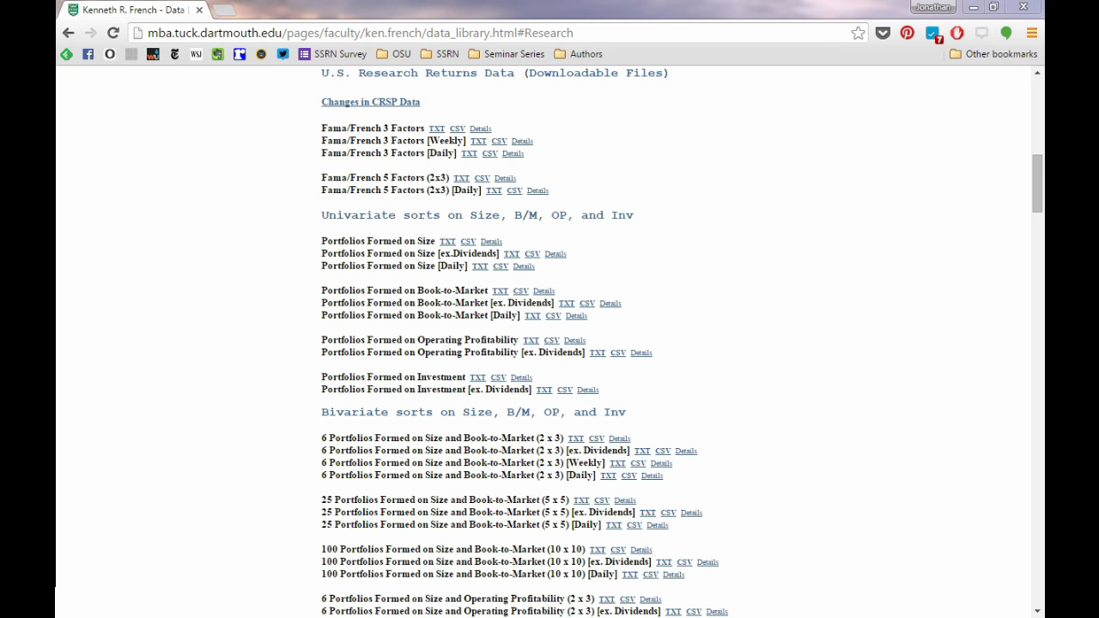
key(alt+Tab)
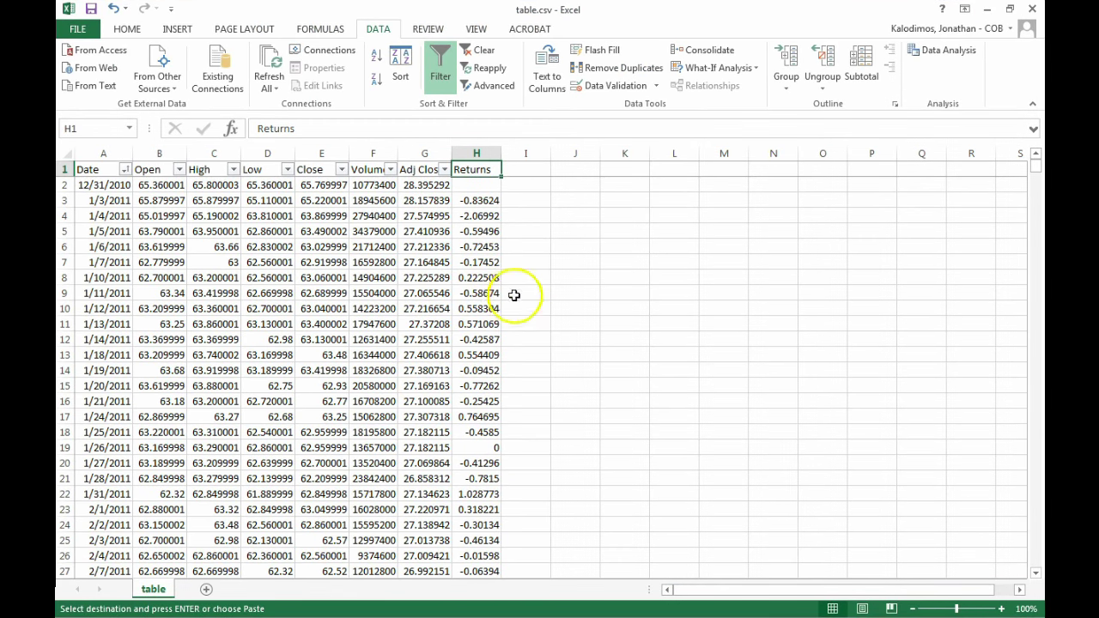
click(549, 201)
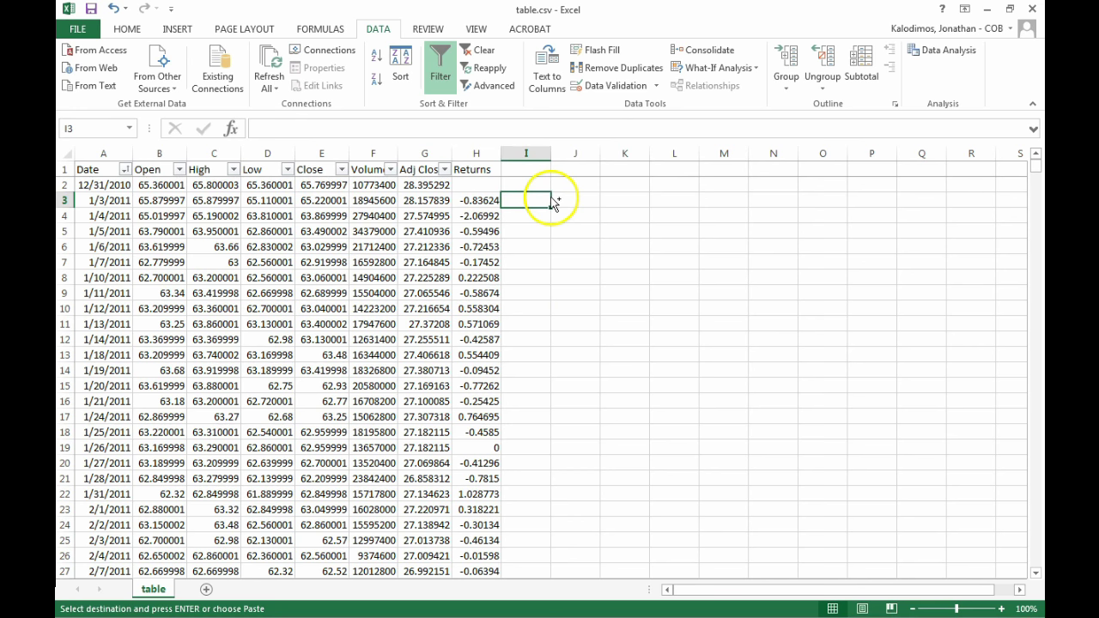
key(ctrl+v)
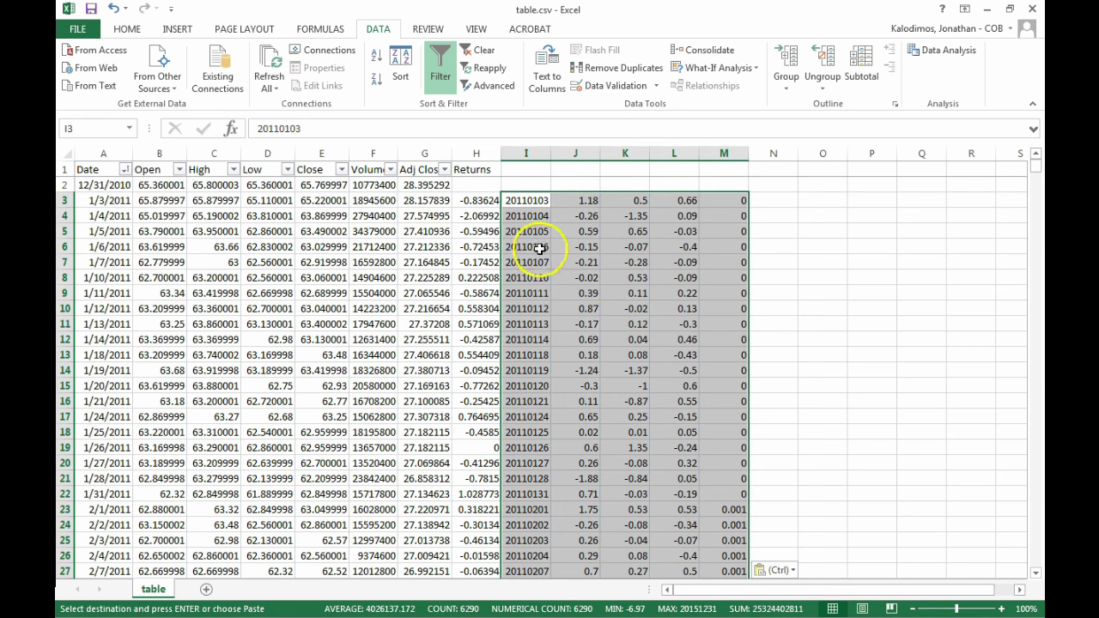
click(531, 198)
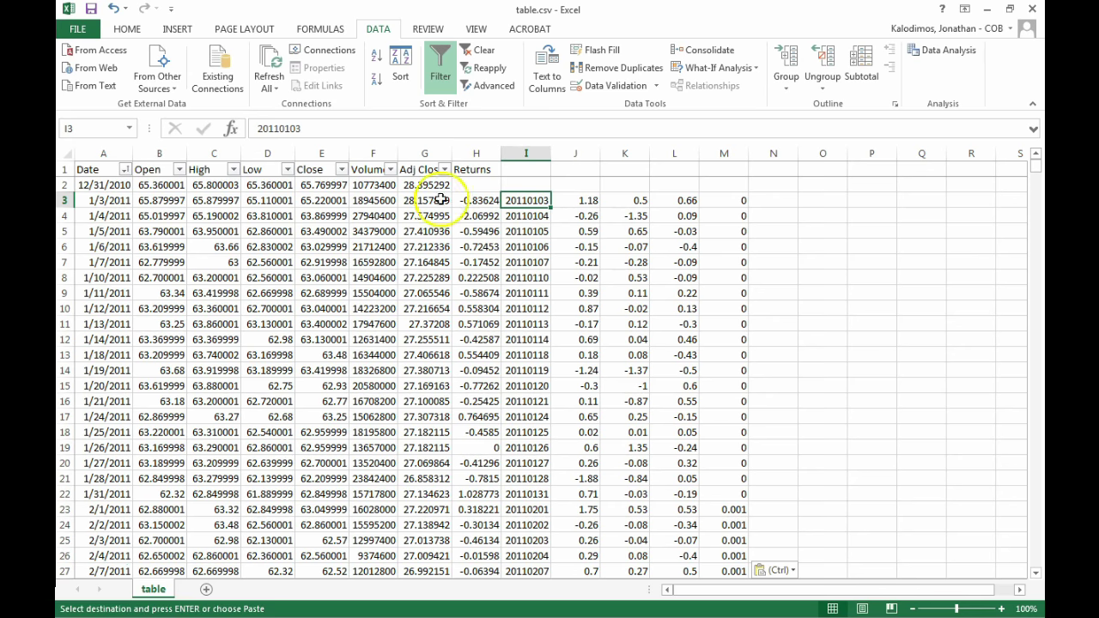
click(114, 200)
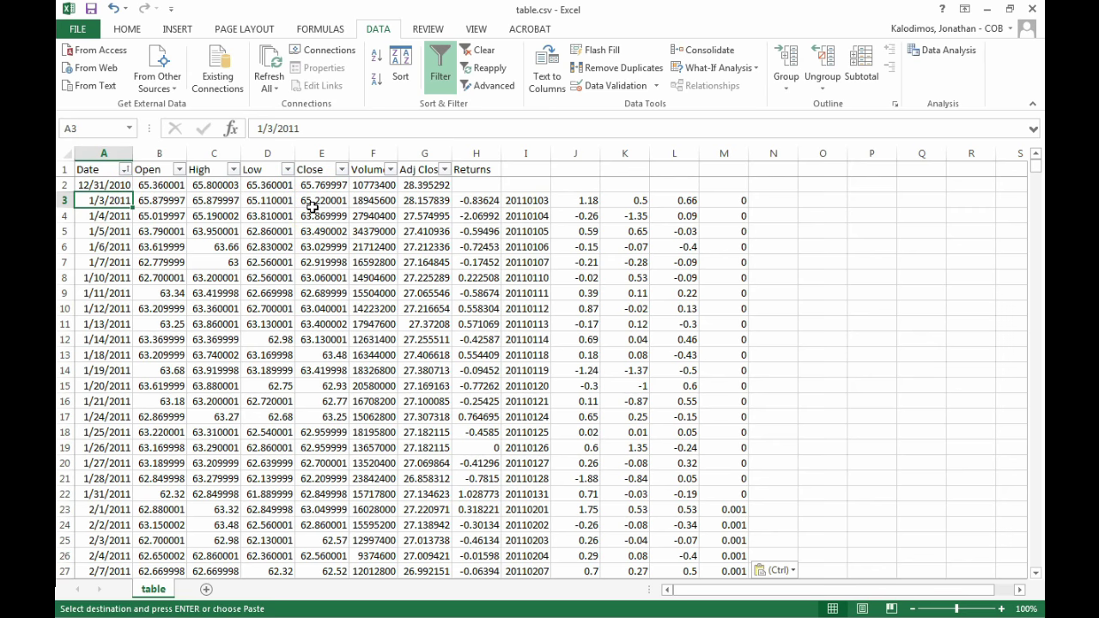
Compare the last stock date in column A with the last factor date in column I.
key(ctrl)
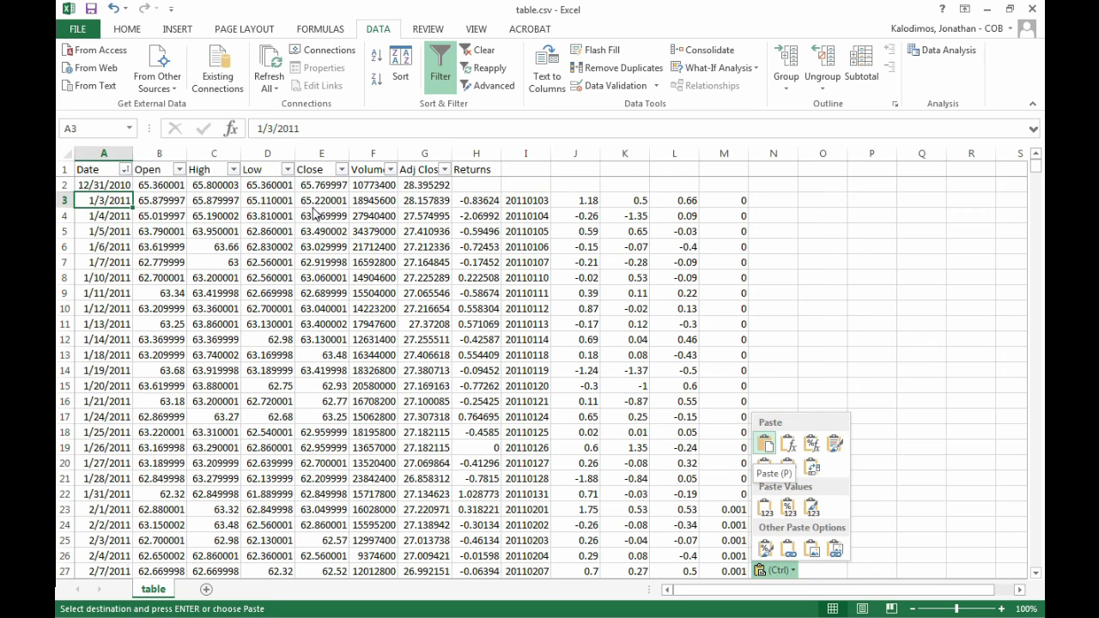
key(Escape)
key(ctrl+Down)
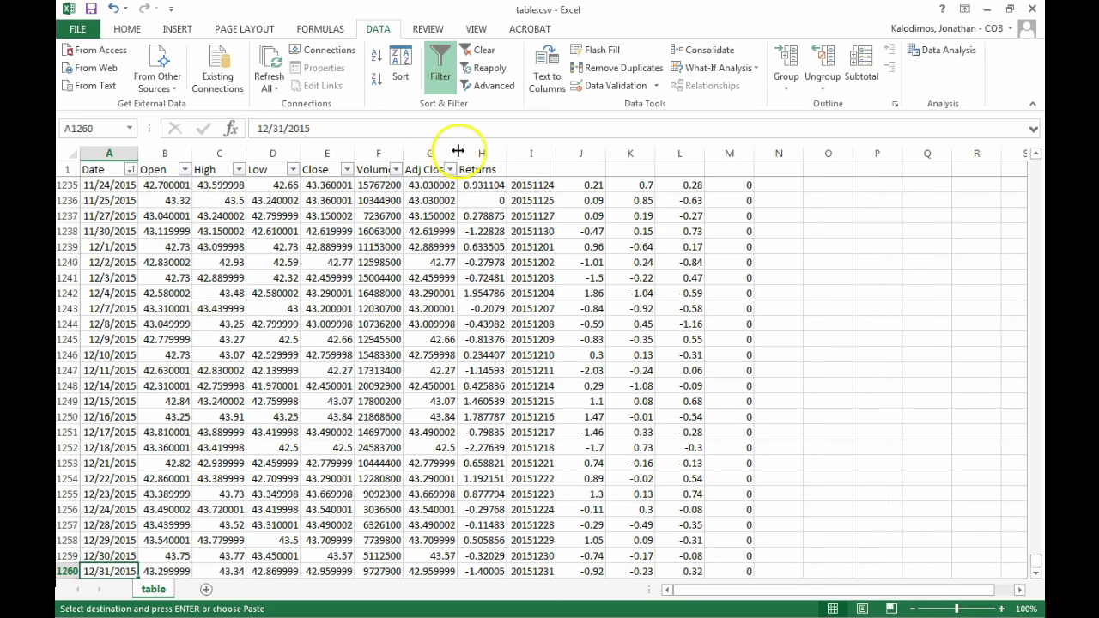
Delete the factor date column I and enter the header RMRF in I1 for the market factor data.
click(521, 153)
right_click(521, 153)
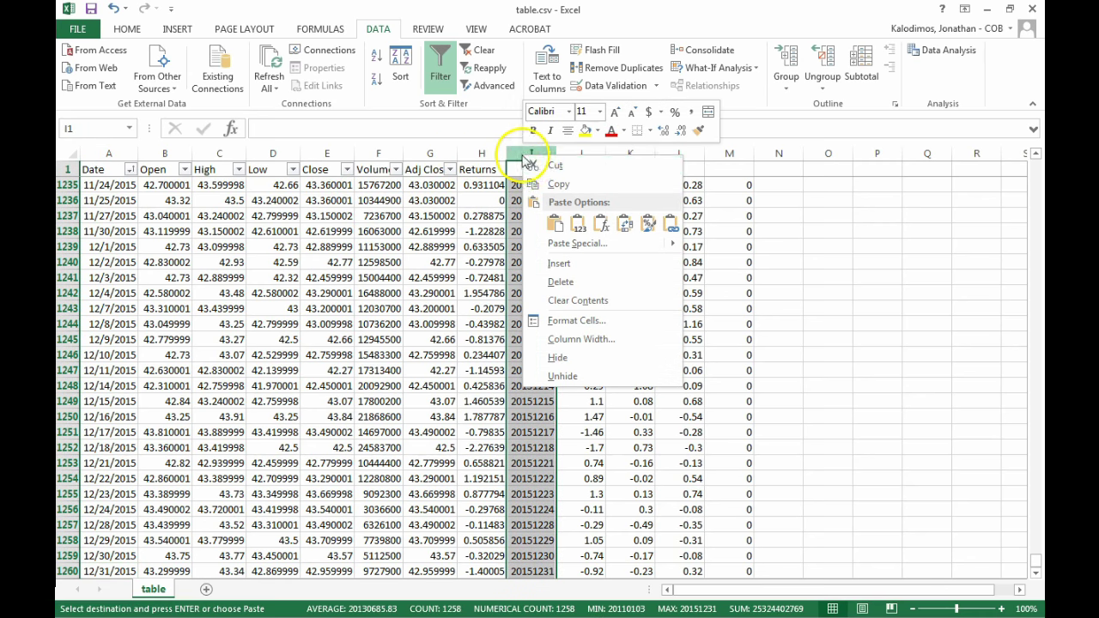
click(592, 280)
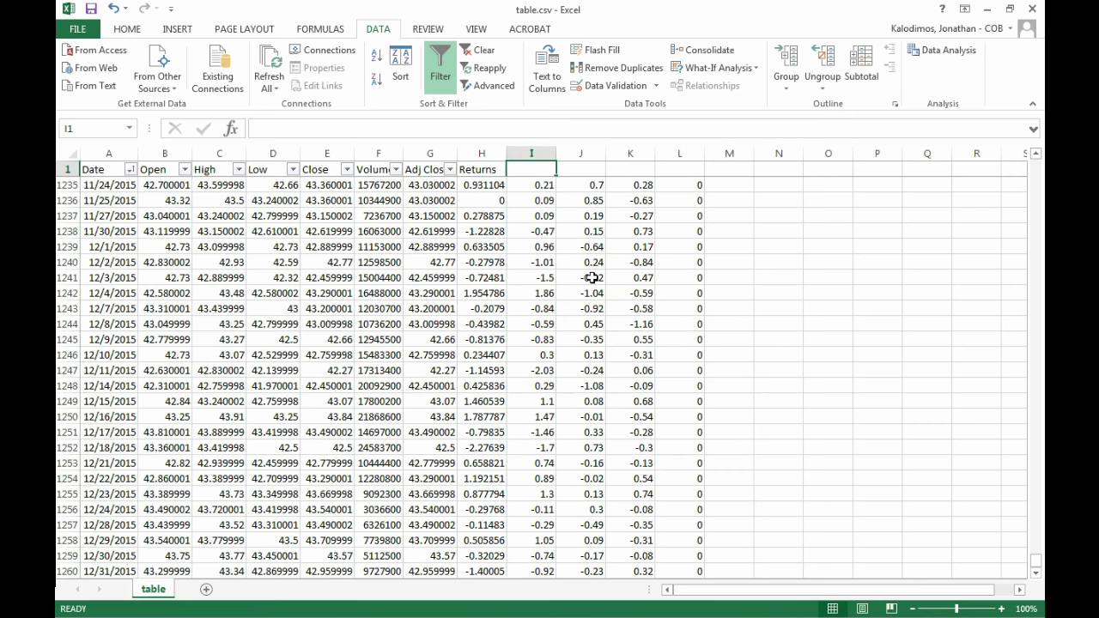
text(RMRF)
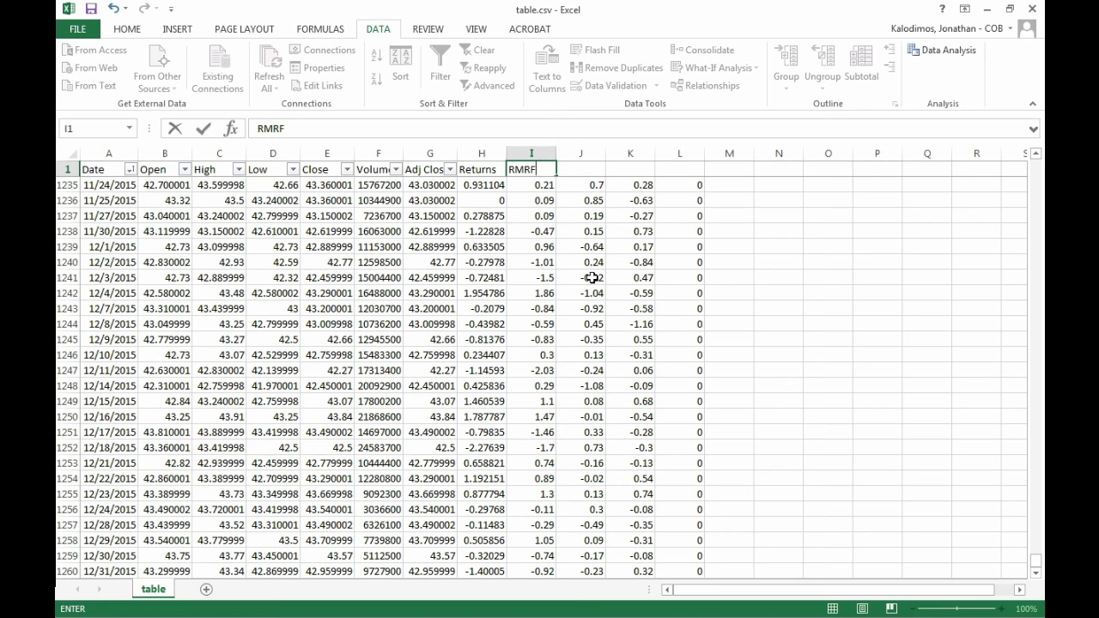
key(Tab)
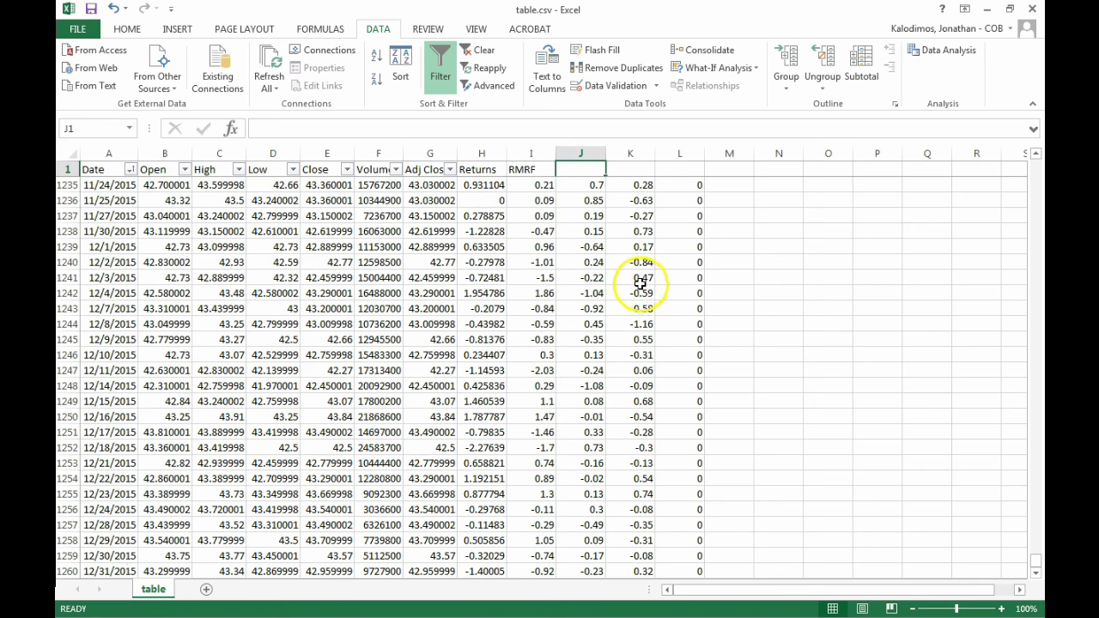
Hide factor columns J and K and enter the header RF in L1.
click(582, 153)
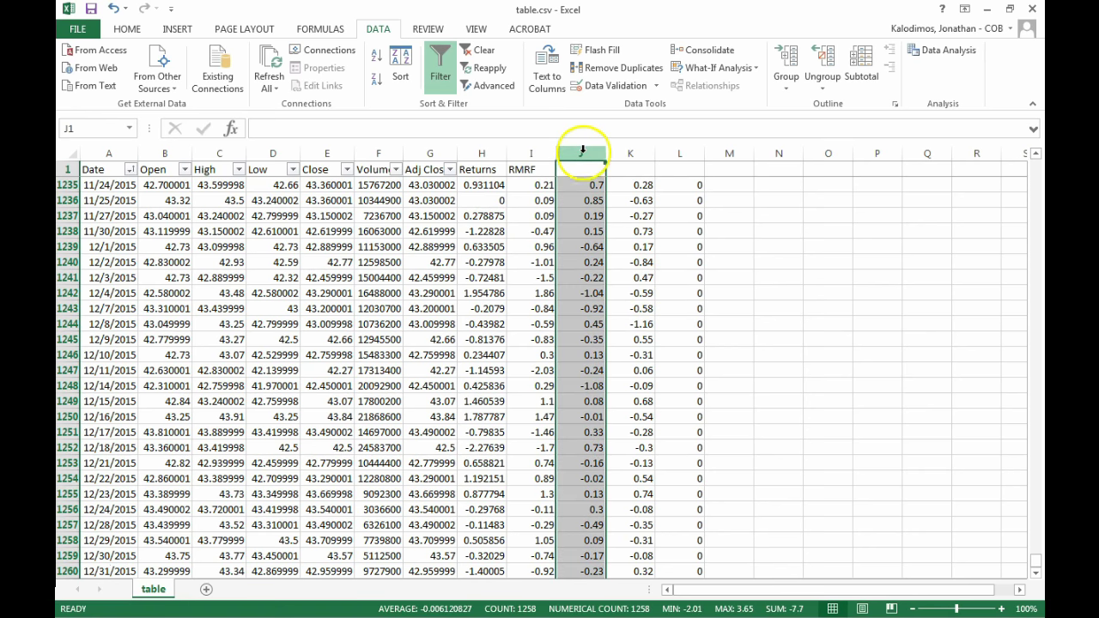
shift+click(628, 152)
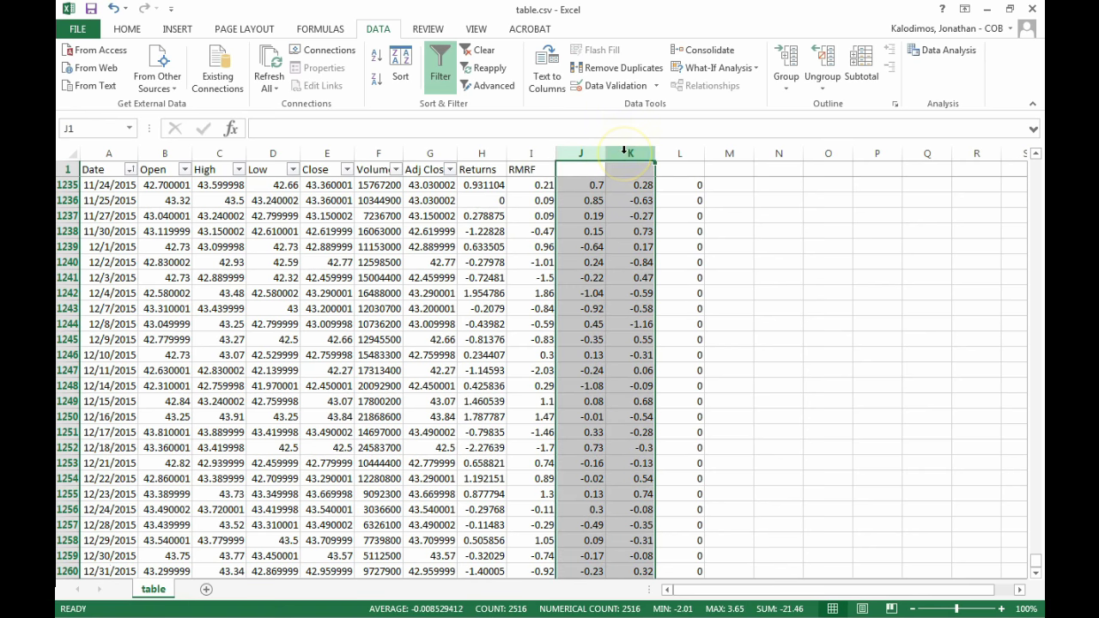
right_click(624, 151)
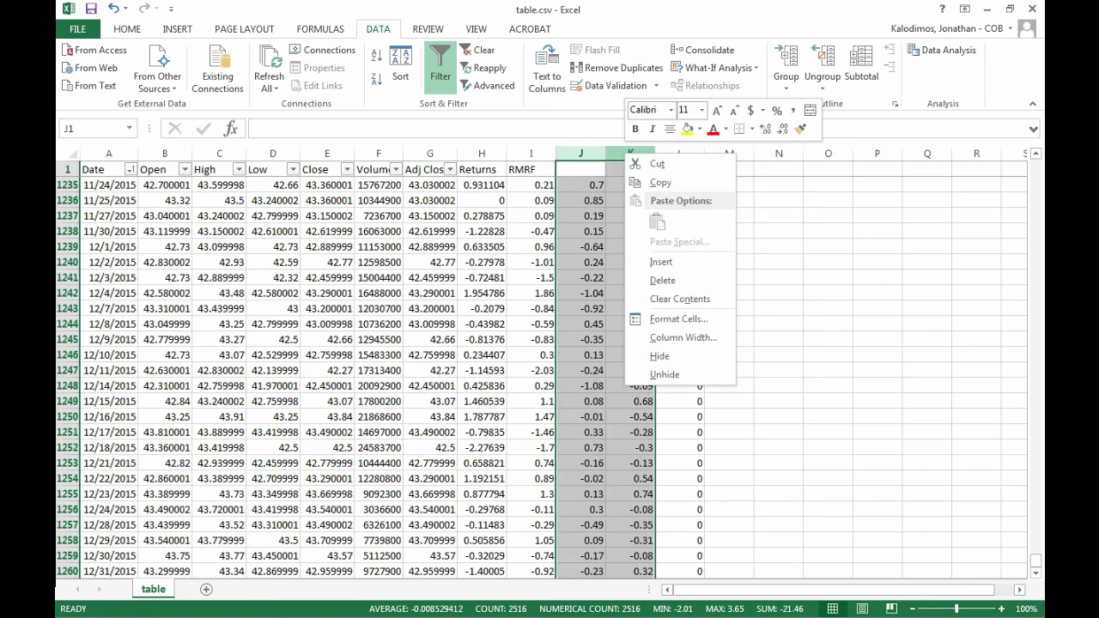
click(672, 357)
click(582, 167)
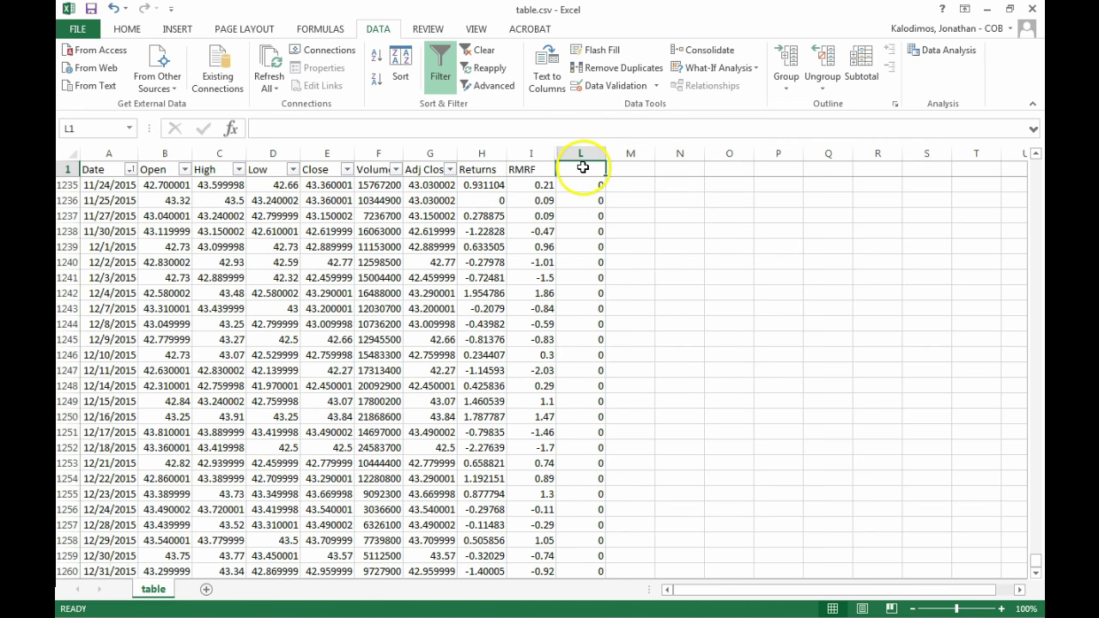
text(RF)
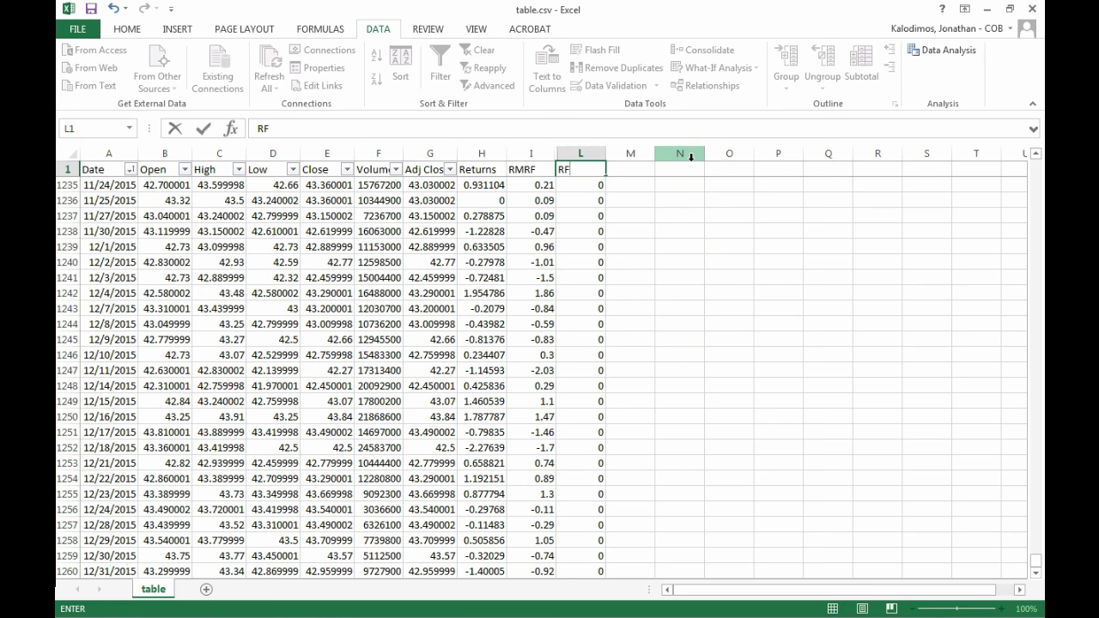
key(Tab)
key(Down)
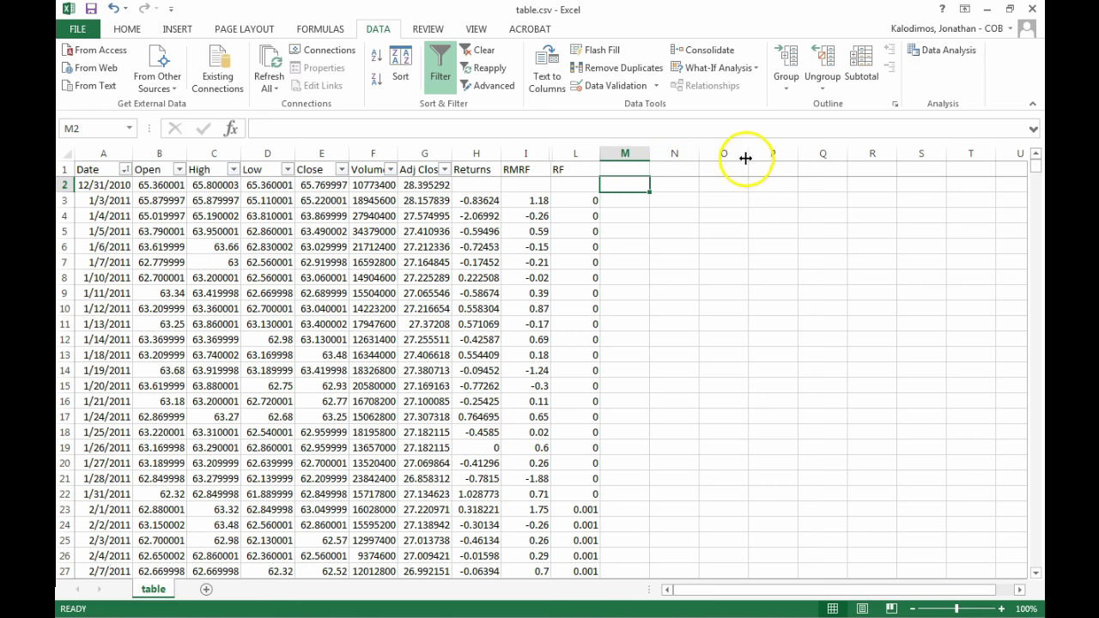
Enter the header Excess Return in M1.
click(627, 168)
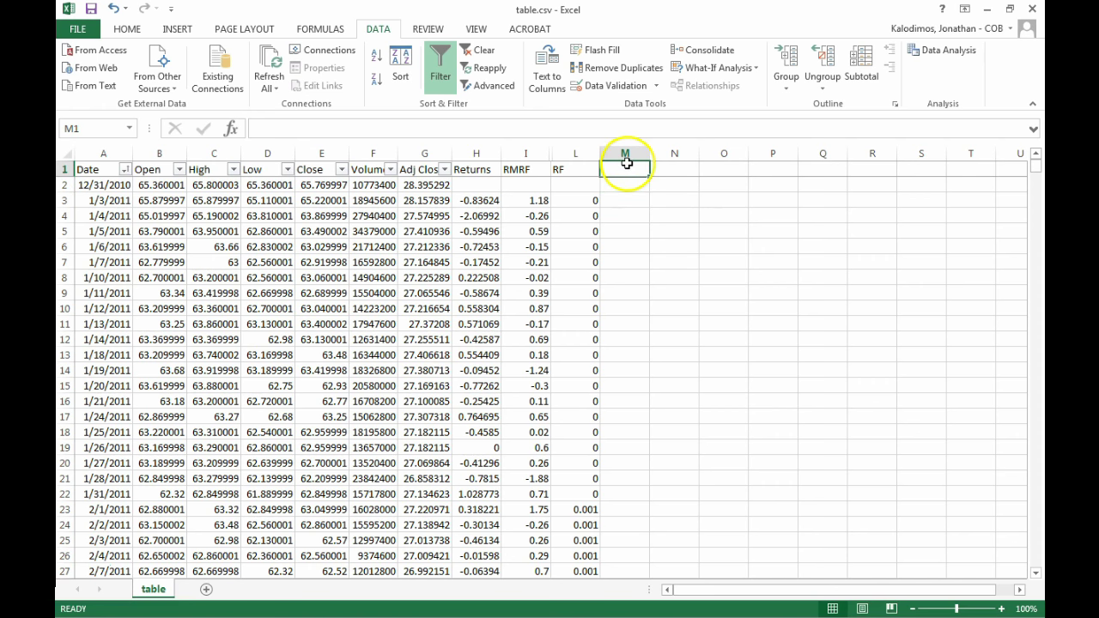
text(Excess)
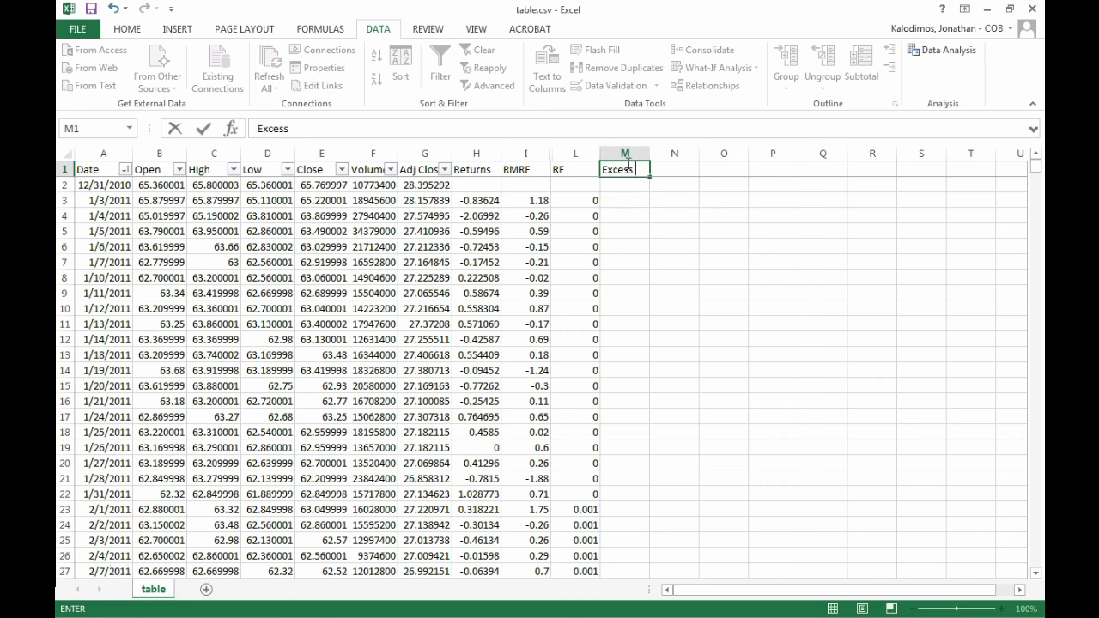
text( Return)
key(Return)
key(Down)
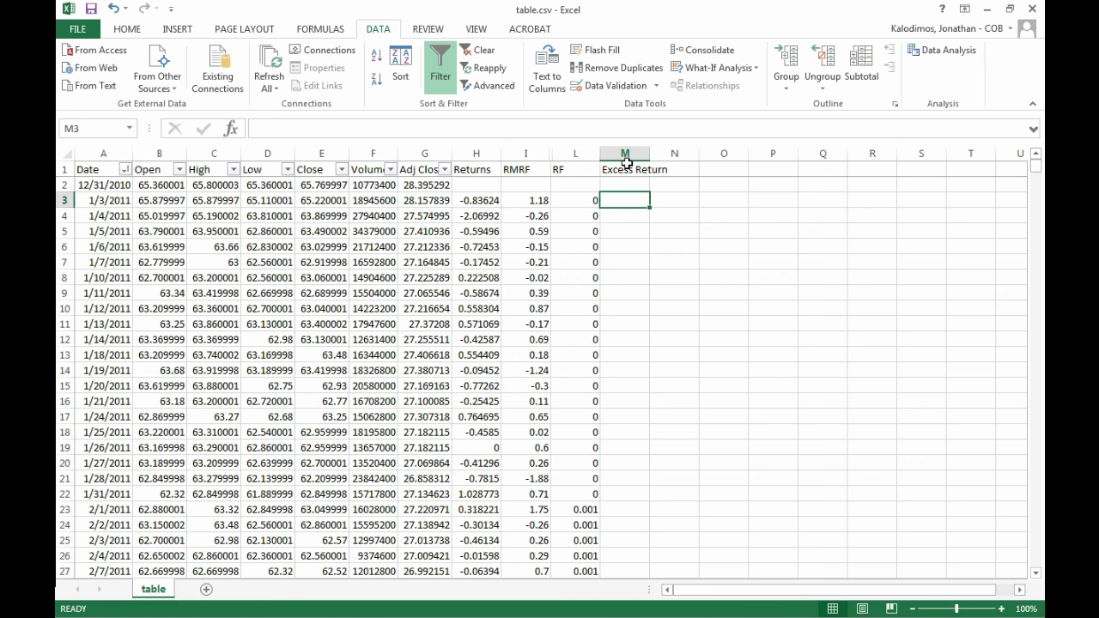
Enter the formula +H3-L3 in M3 to subtract the risk-free rate from the stock return.
text(+)
key(Left)
key(Left)
key(Left)
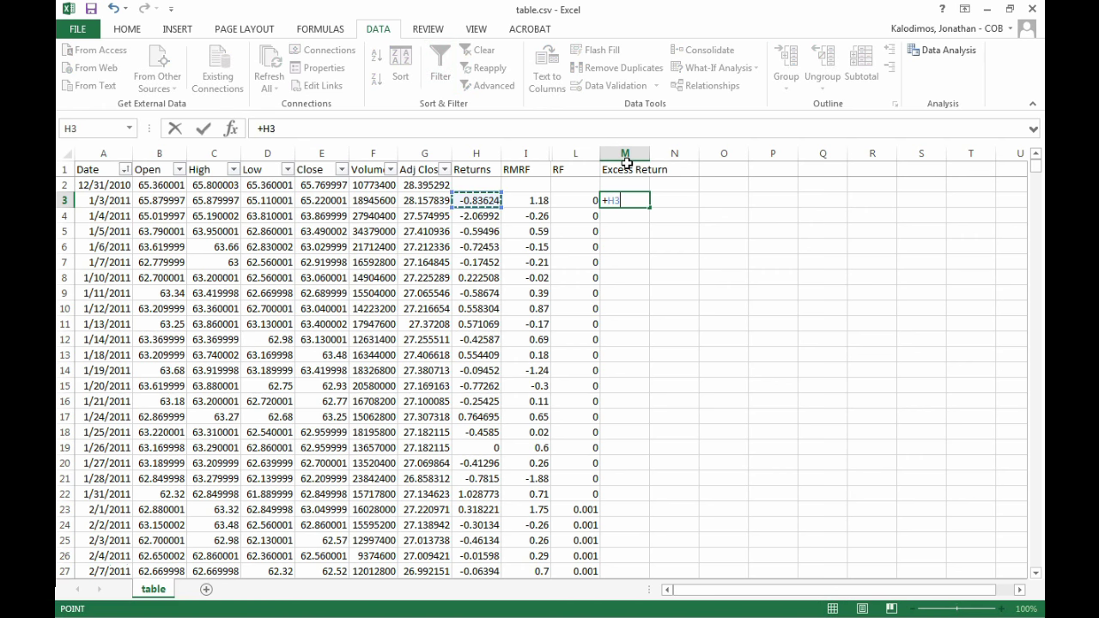
text(-)
key(Left)
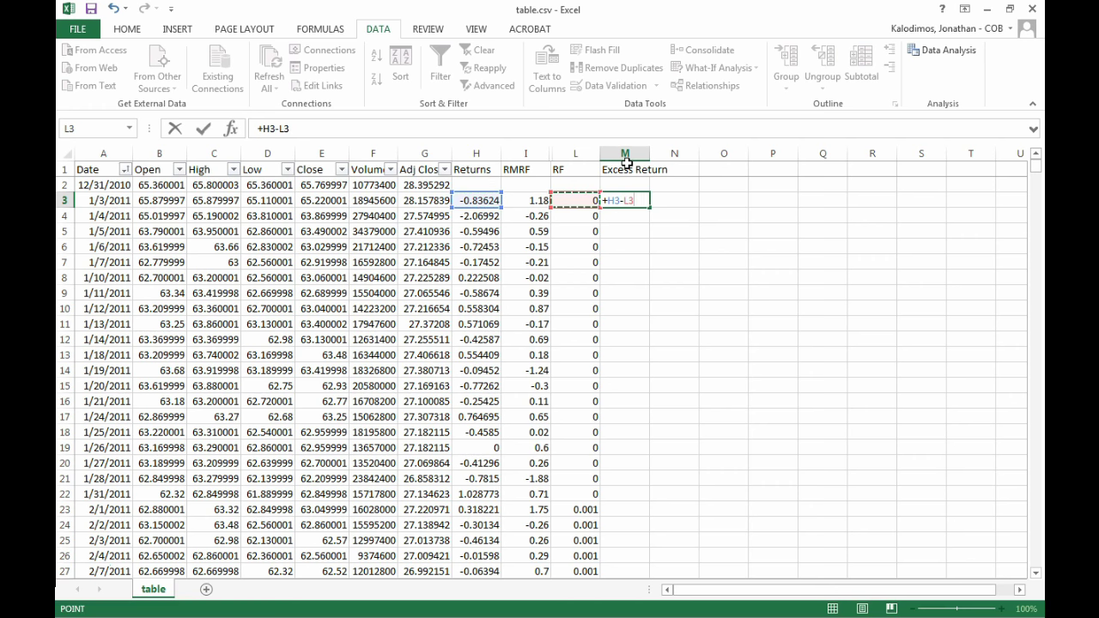
key(Return)
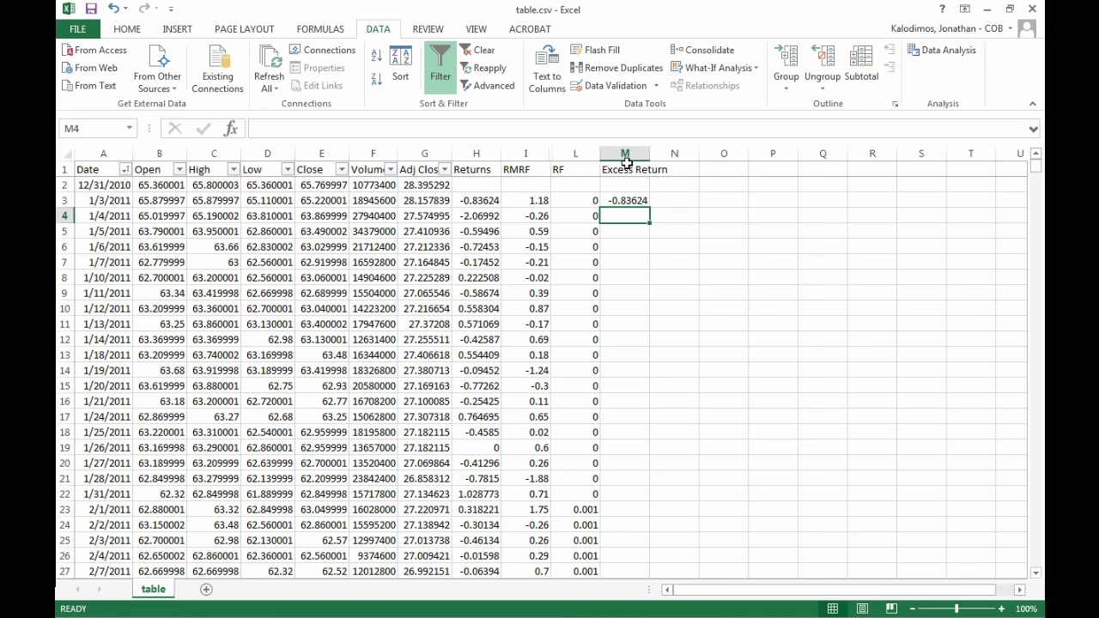
Fill the excess return formula from M3 down through M1260 and return to the column header.
key(ctrl+End)
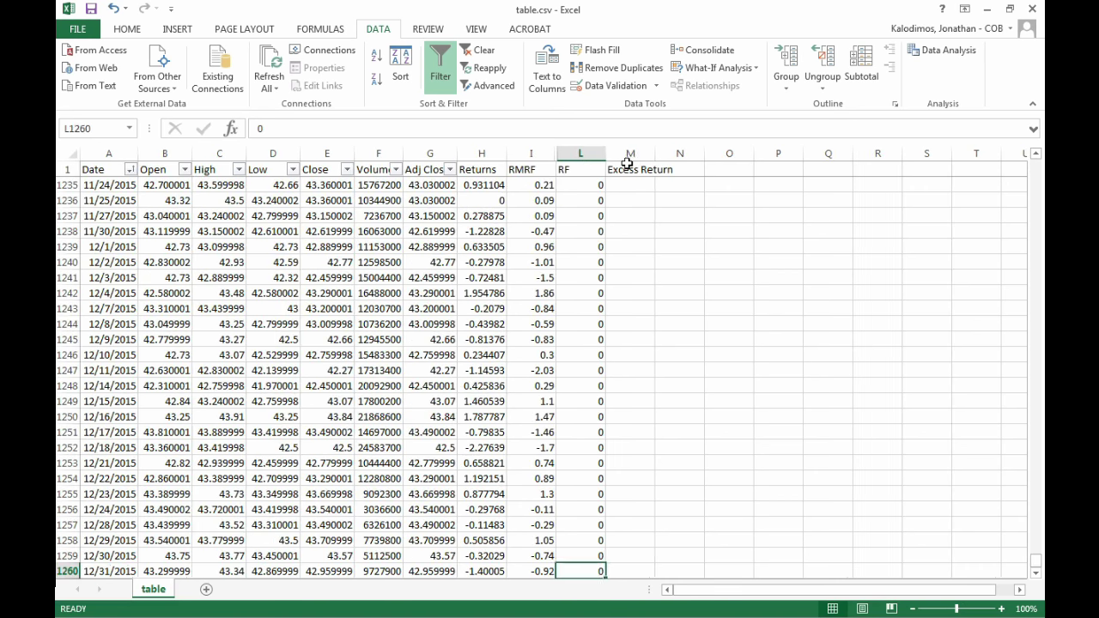
key(ctrl+shift+Up)
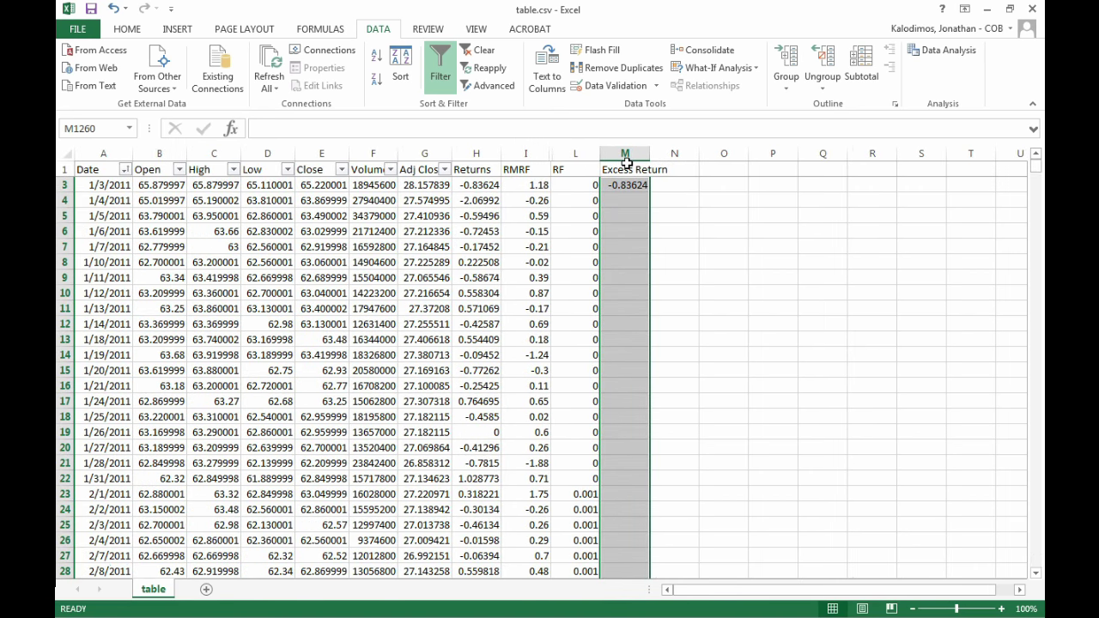
key(ctrl+d)
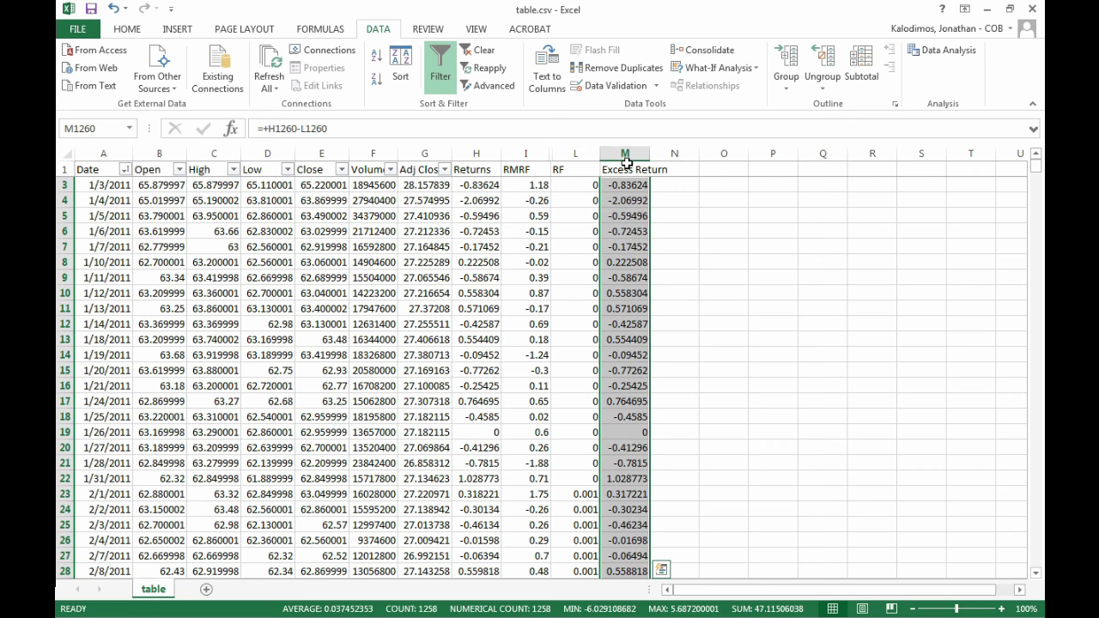
key(ctrl+Up)
key(ctrl+Up)
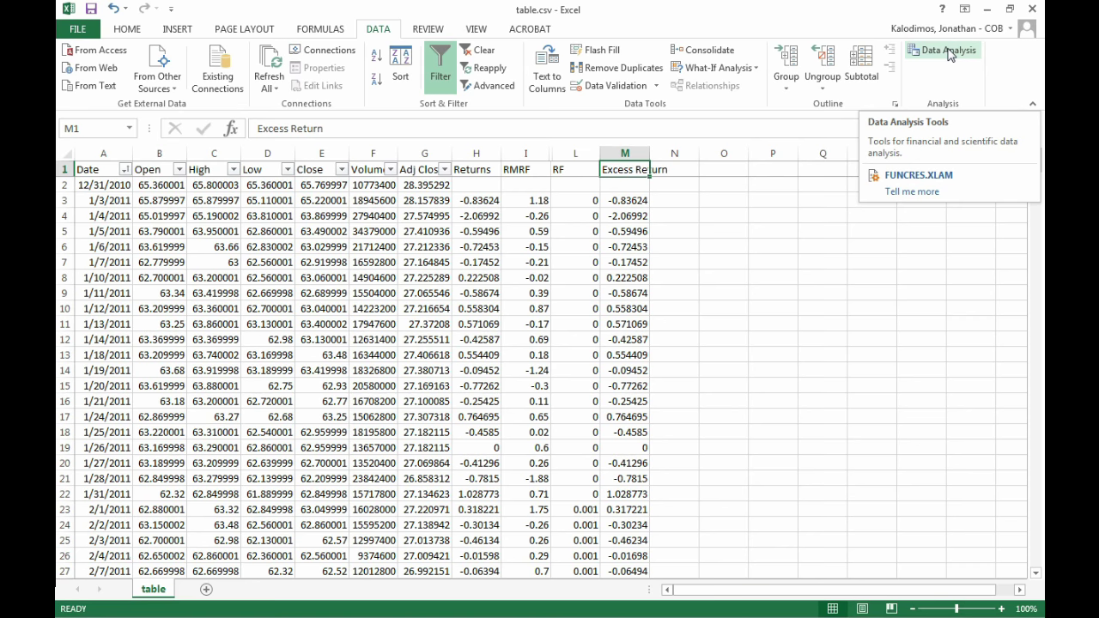
Check in the Excel add-ins manager that the Analysis ToolPak is enabled.
click(86, 28)
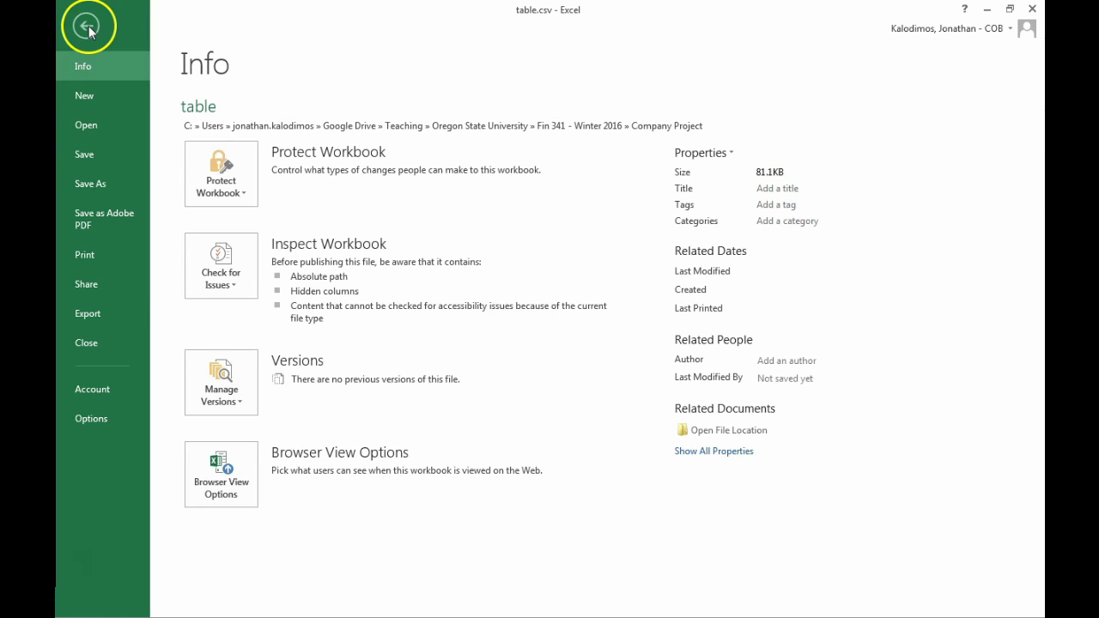
click(112, 425)
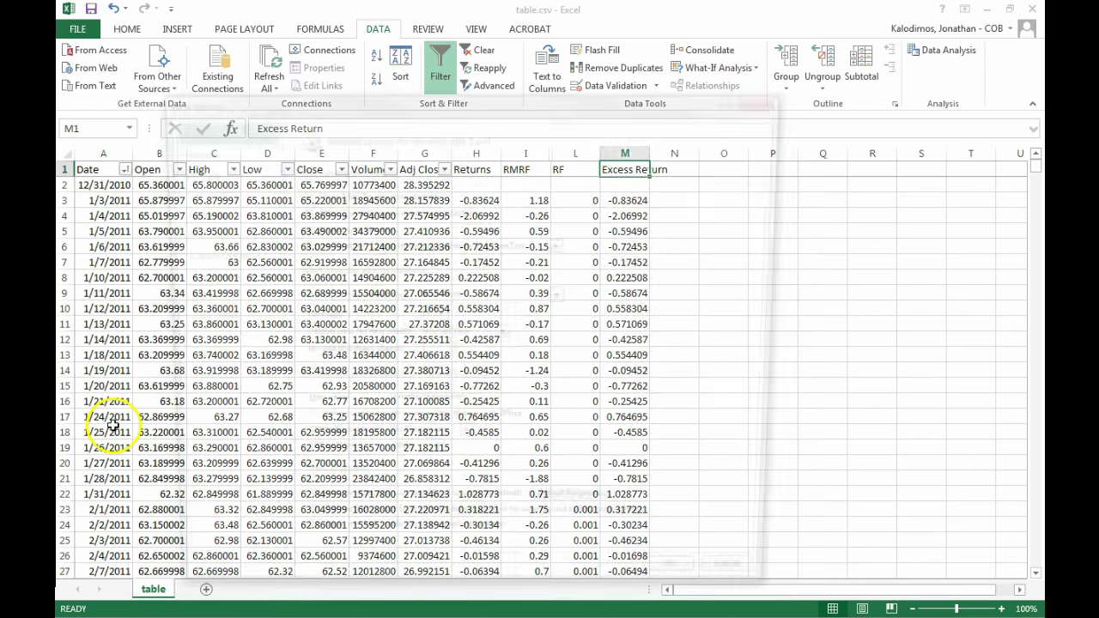
click(217, 298)
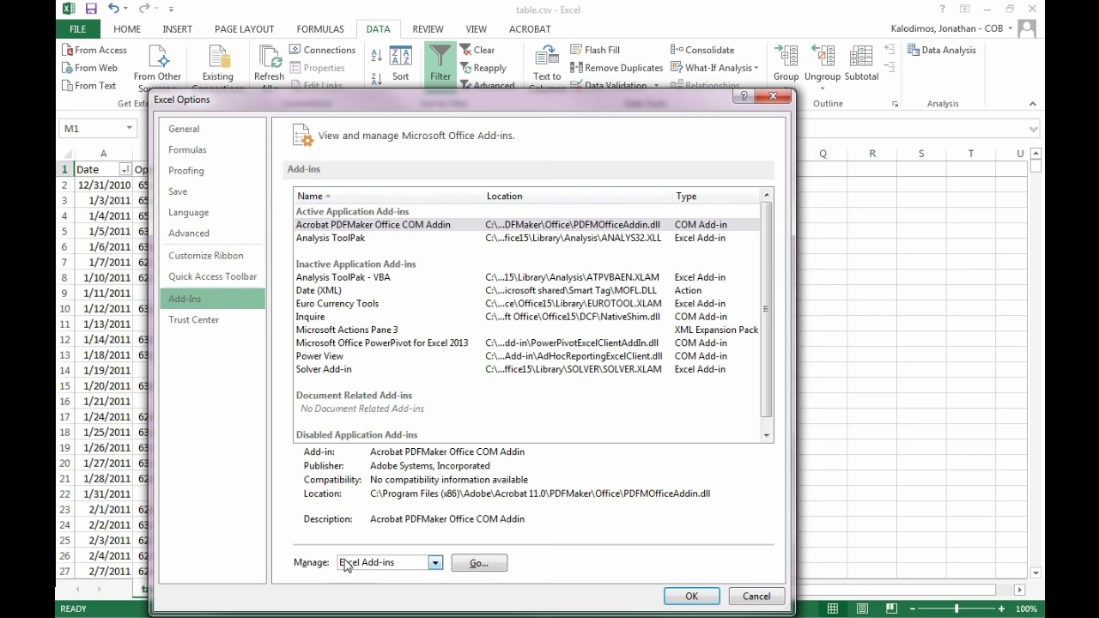
click(465, 567)
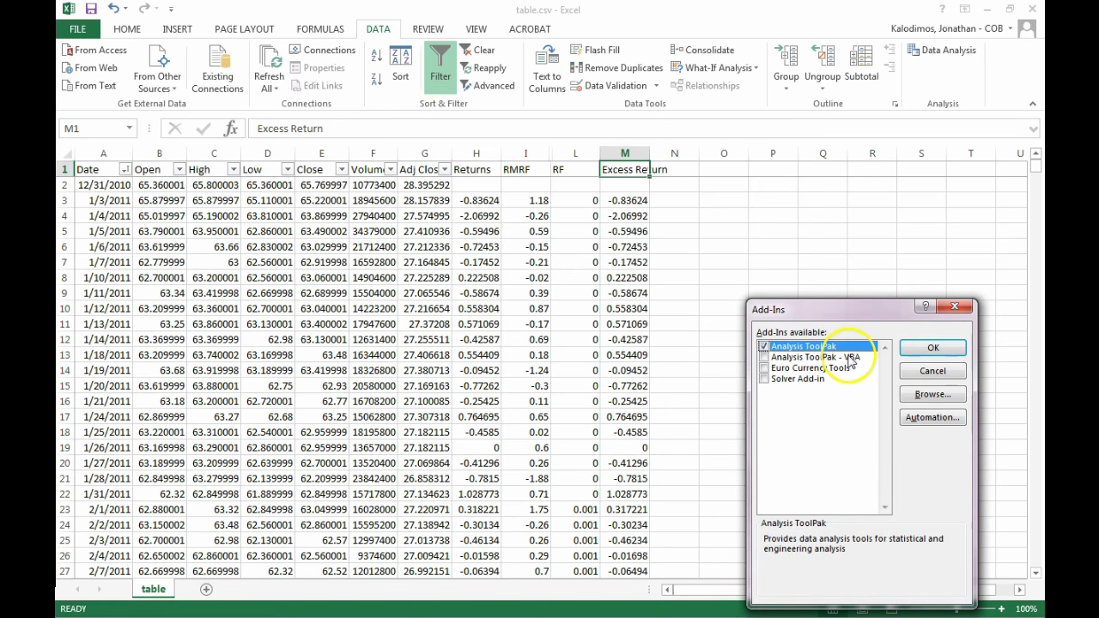
click(951, 351)
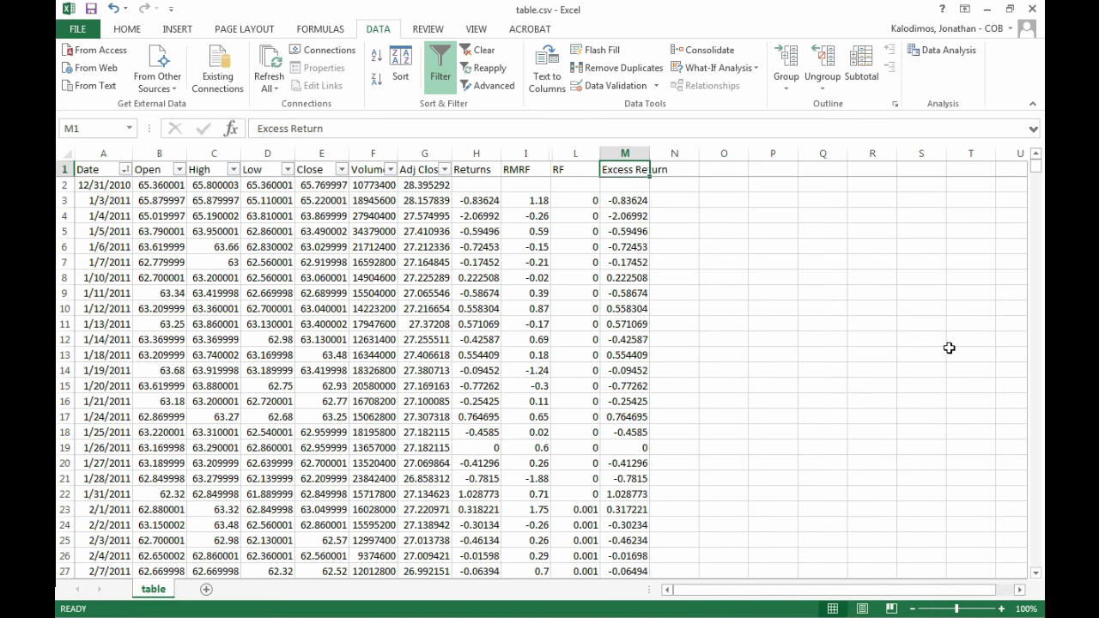
Start a Regression with the data analysis tools and set its Input Y Range to the excess returns in $M$3:$M$1260.
click(941, 53)
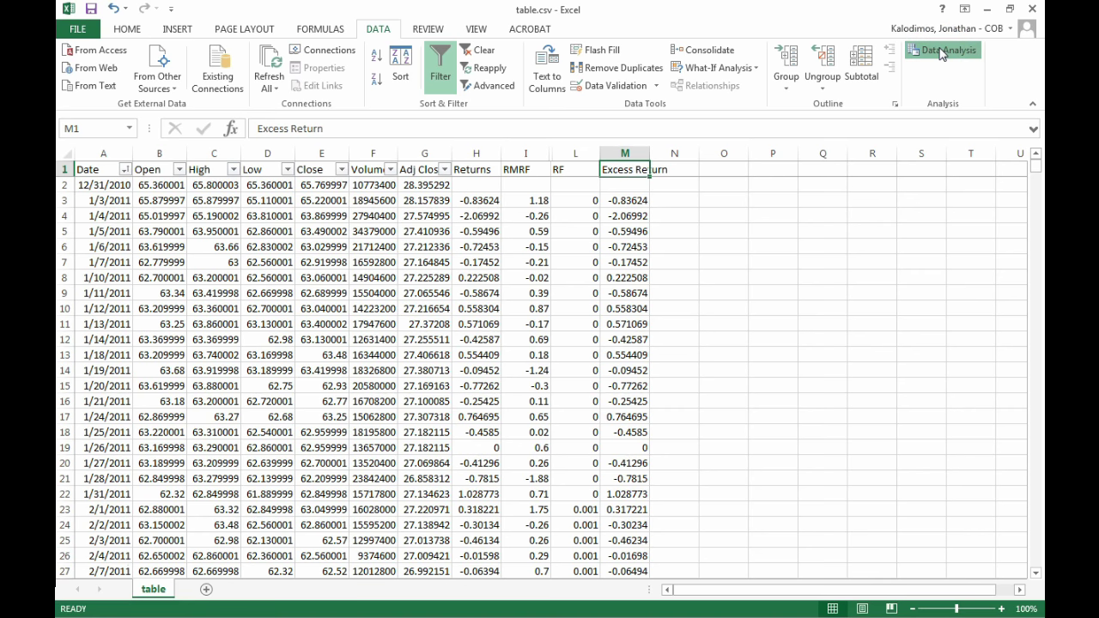
click(828, 515)
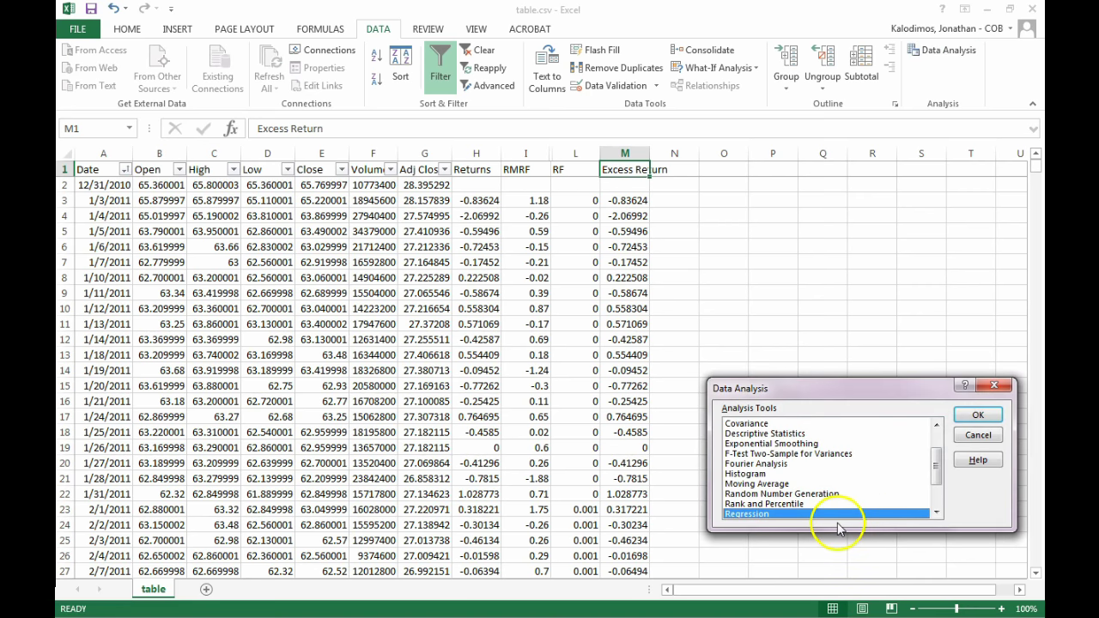
click(803, 515)
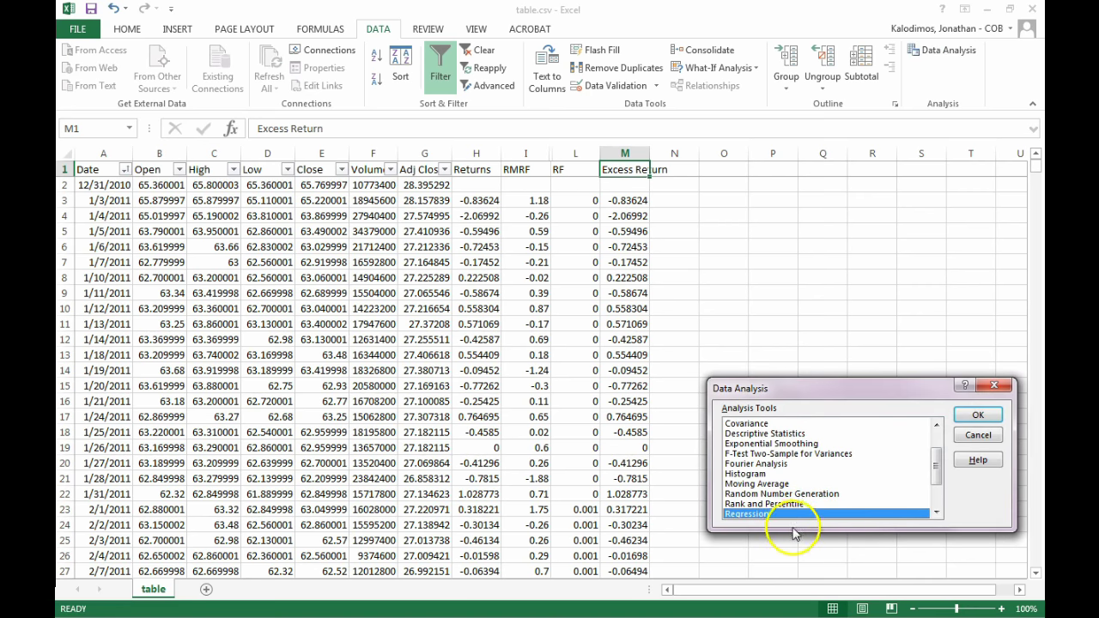
click(977, 415)
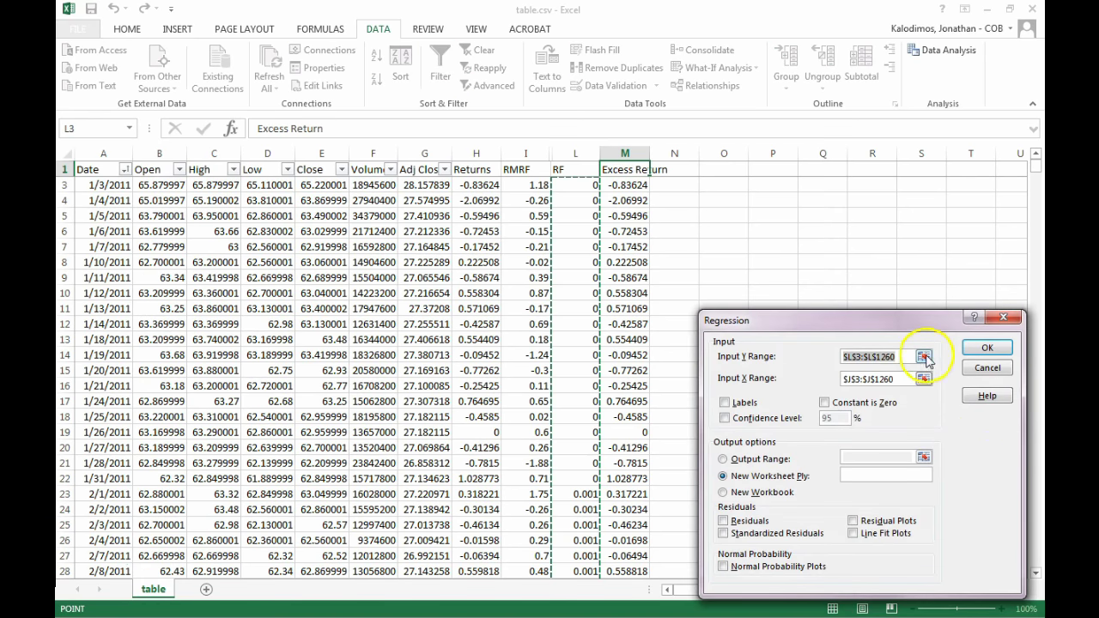
click(923, 357)
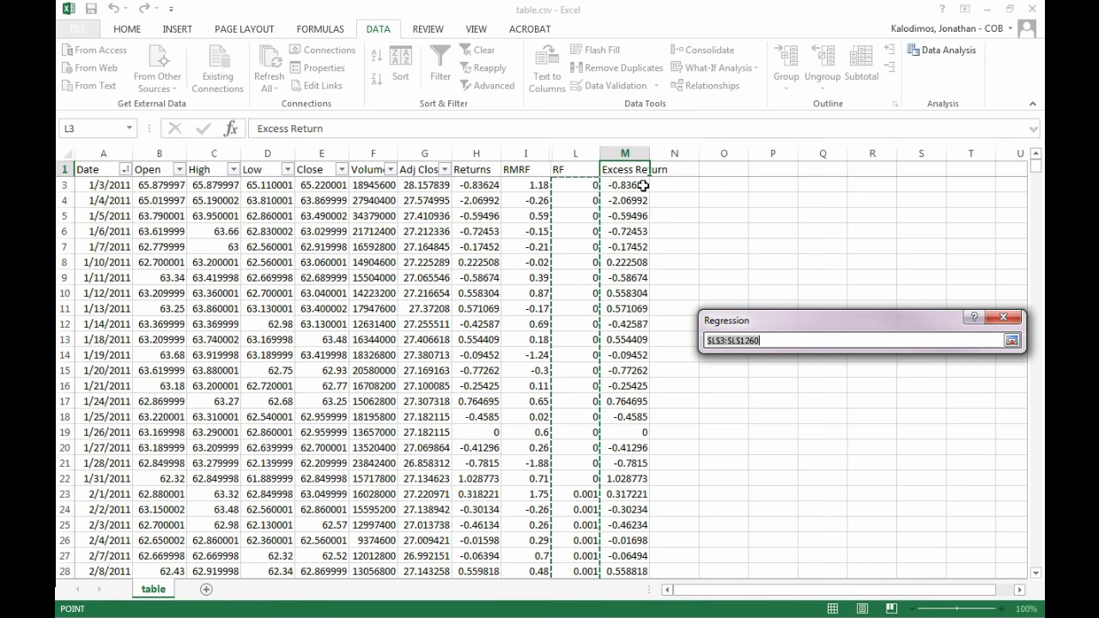
click(643, 185)
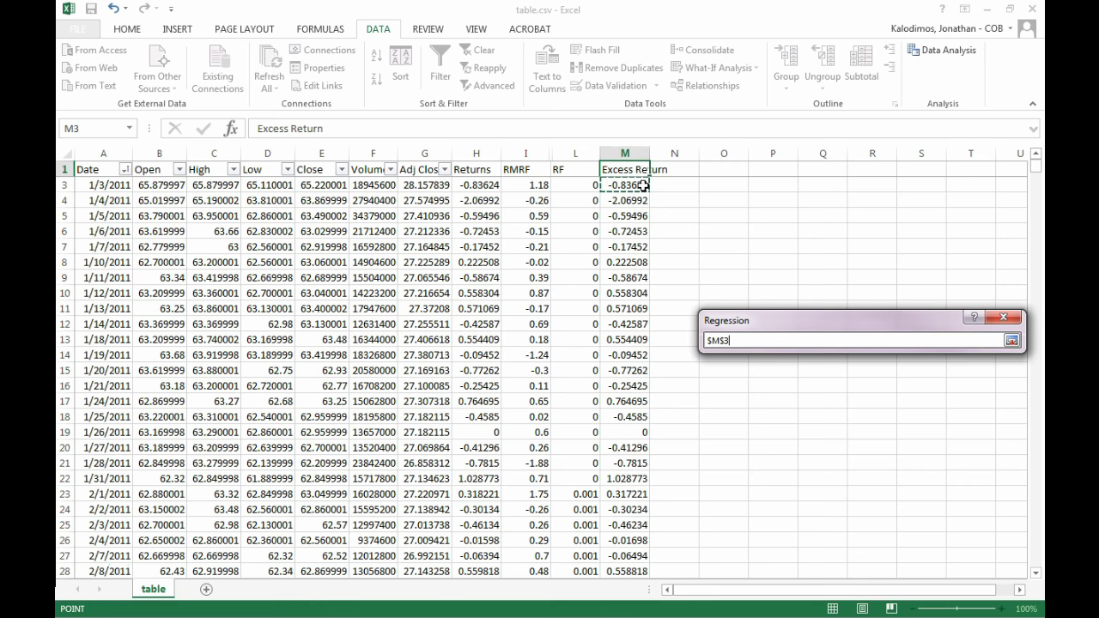
key(ctrl+shift+Down)
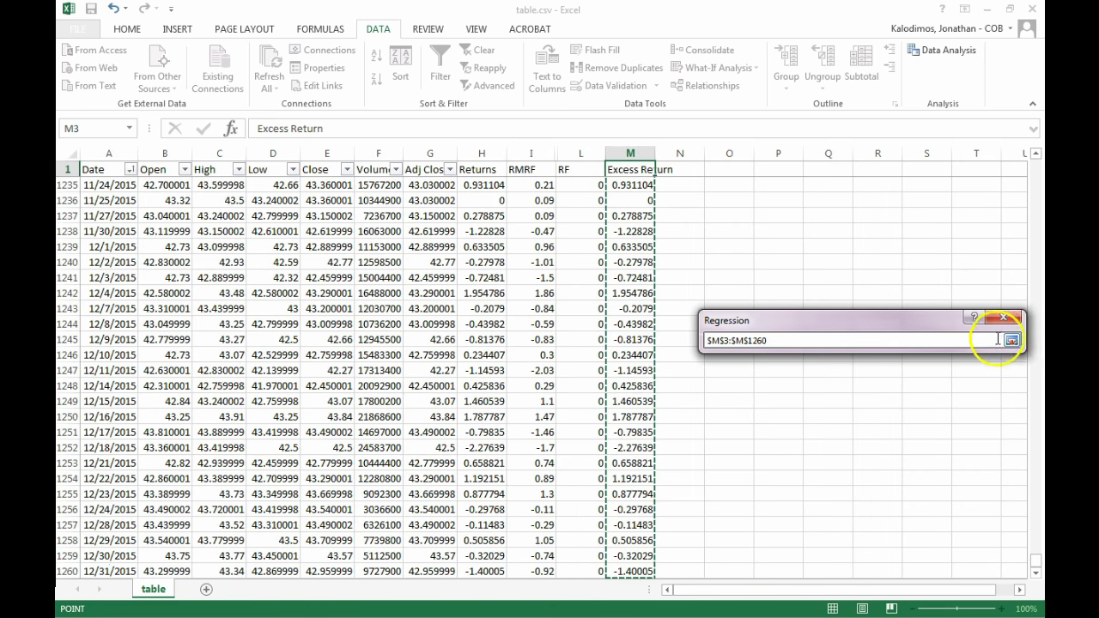
click(1012, 340)
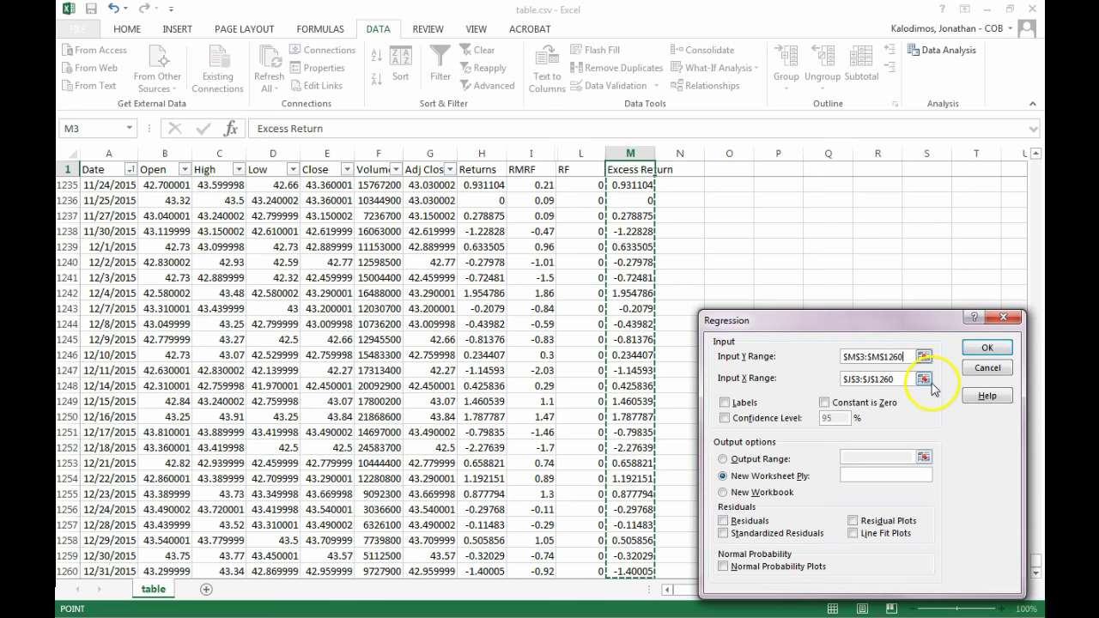
Set the regression's Input X Range to the RMRF market factor values in $I$3:$I$1260.
click(924, 380)
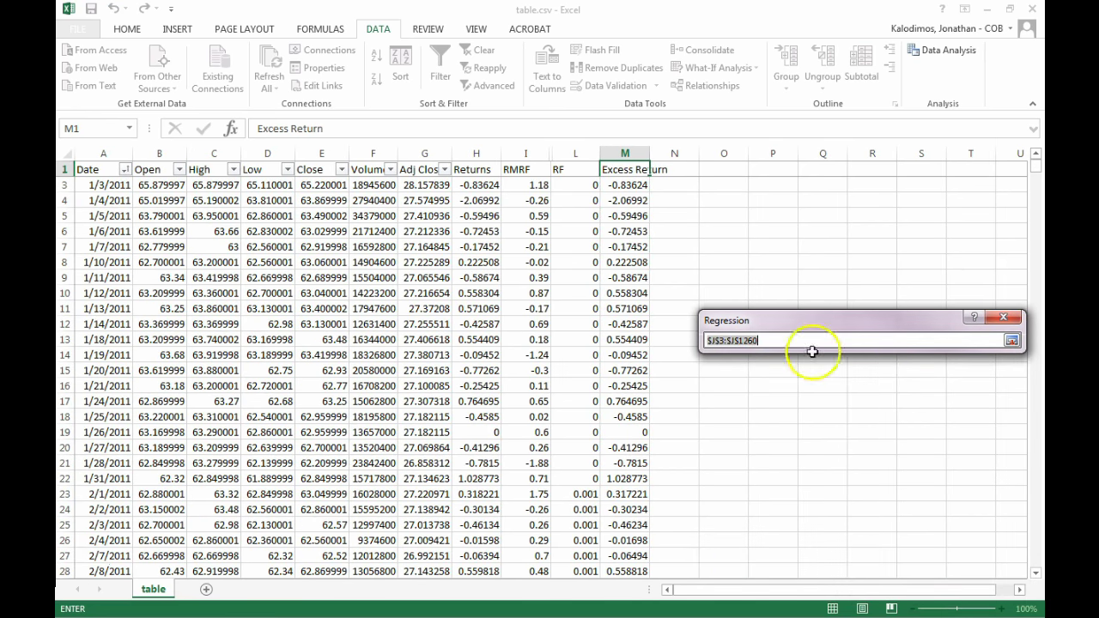
click(539, 184)
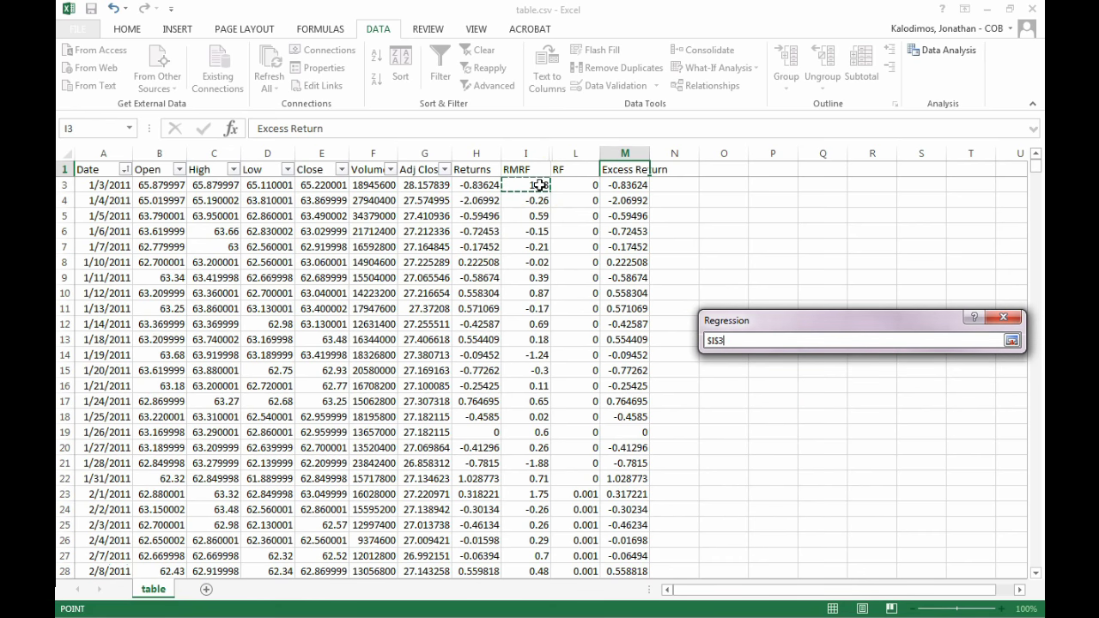
key(ctrl+shift+Down)
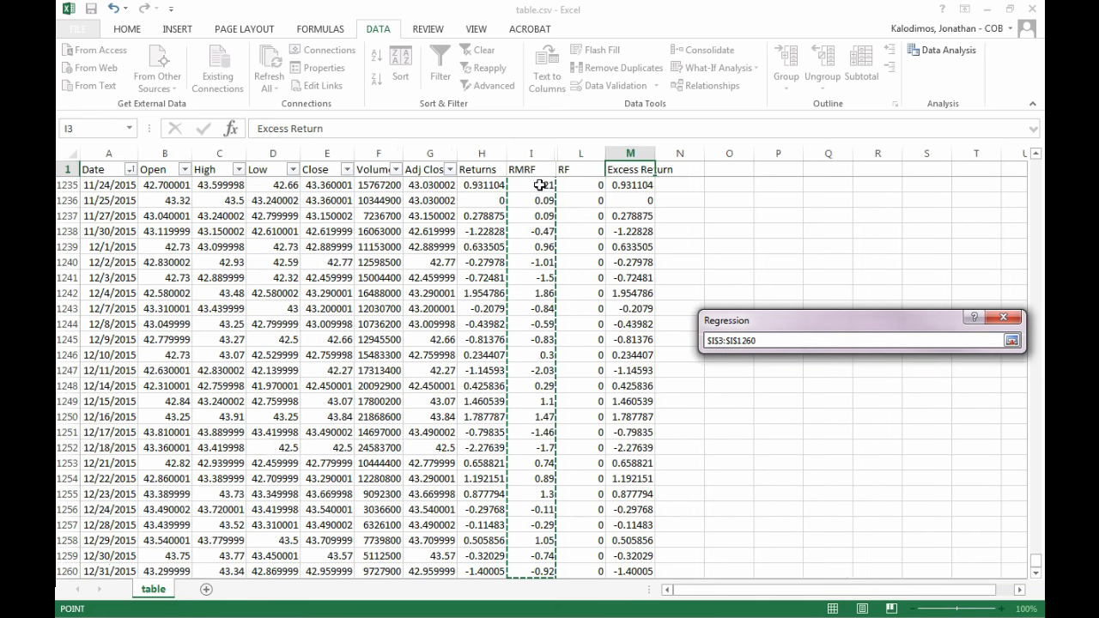
click(1011, 339)
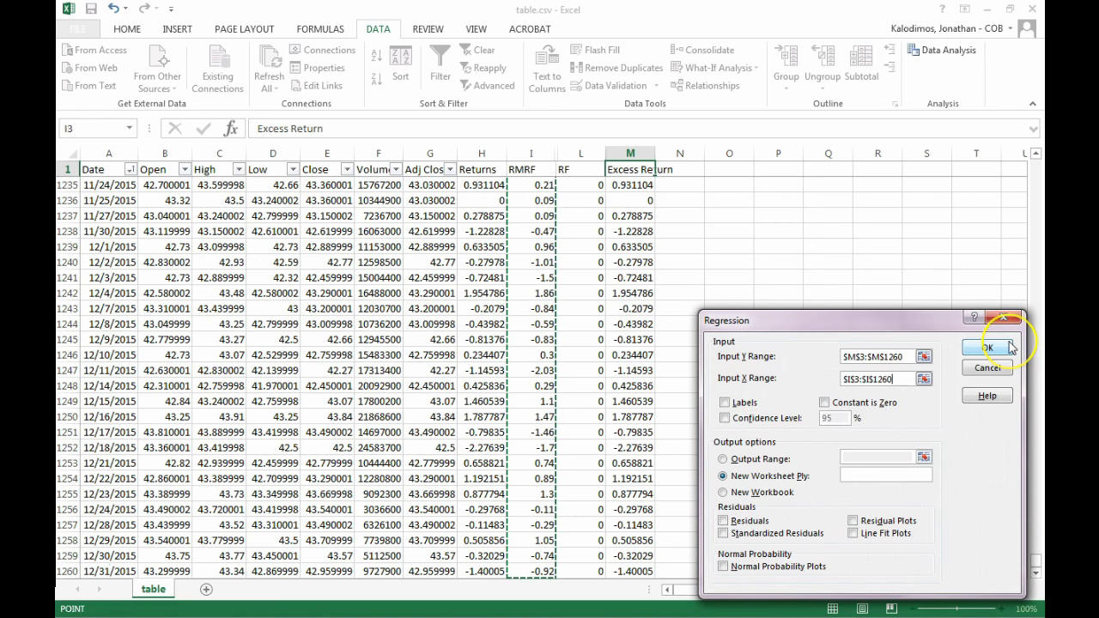
Run the regression with output to a new worksheet and autofit all columns of the summary output.
click(987, 347)
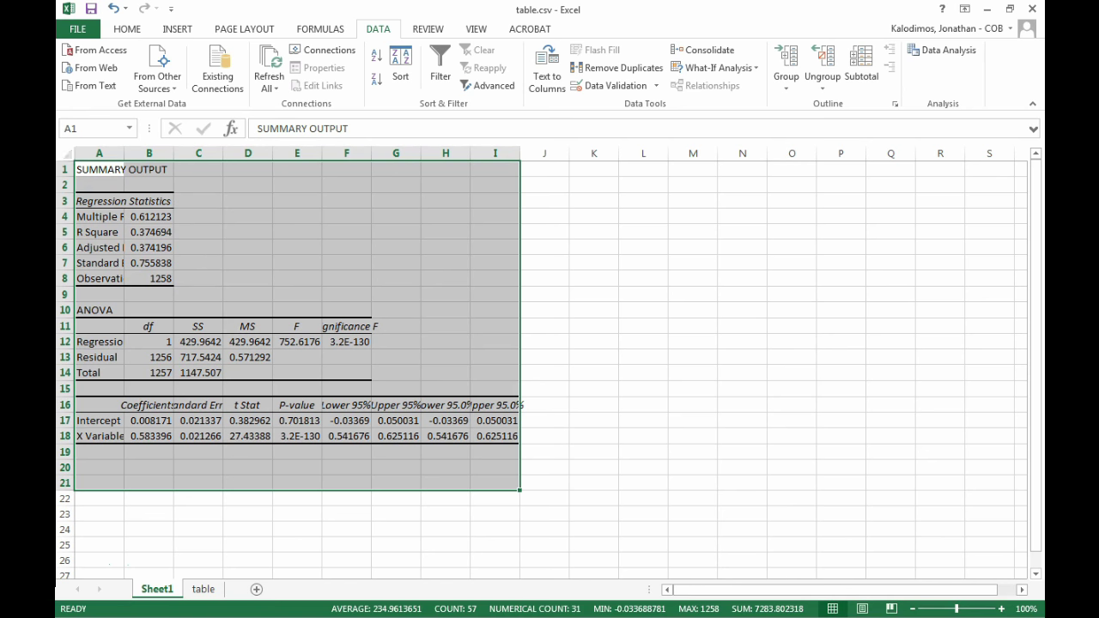
click(69, 154)
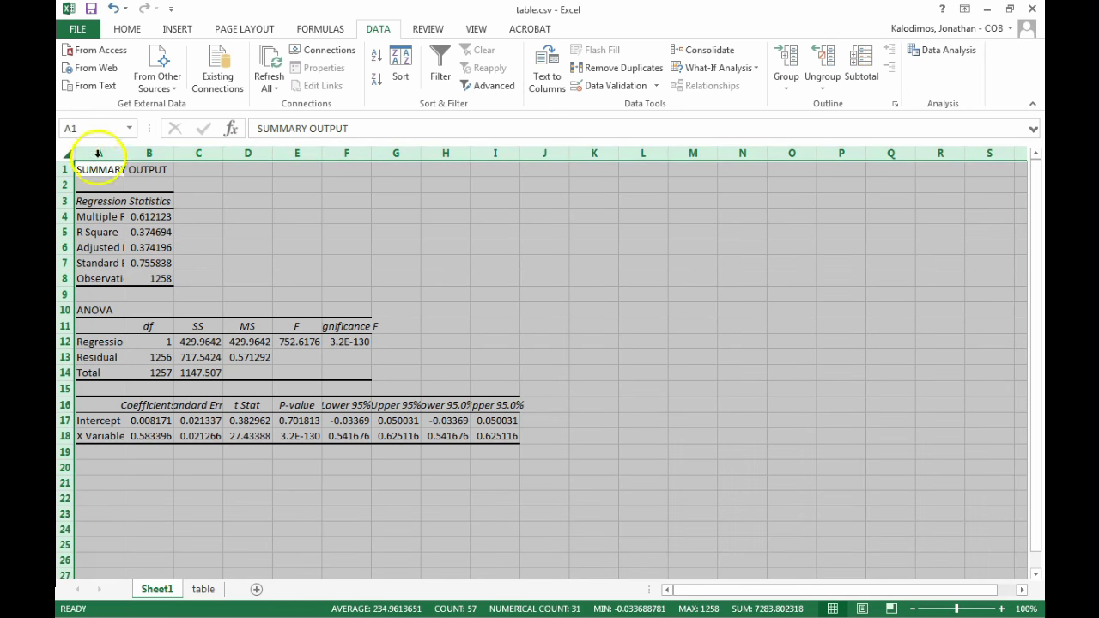
double_click(123, 153)
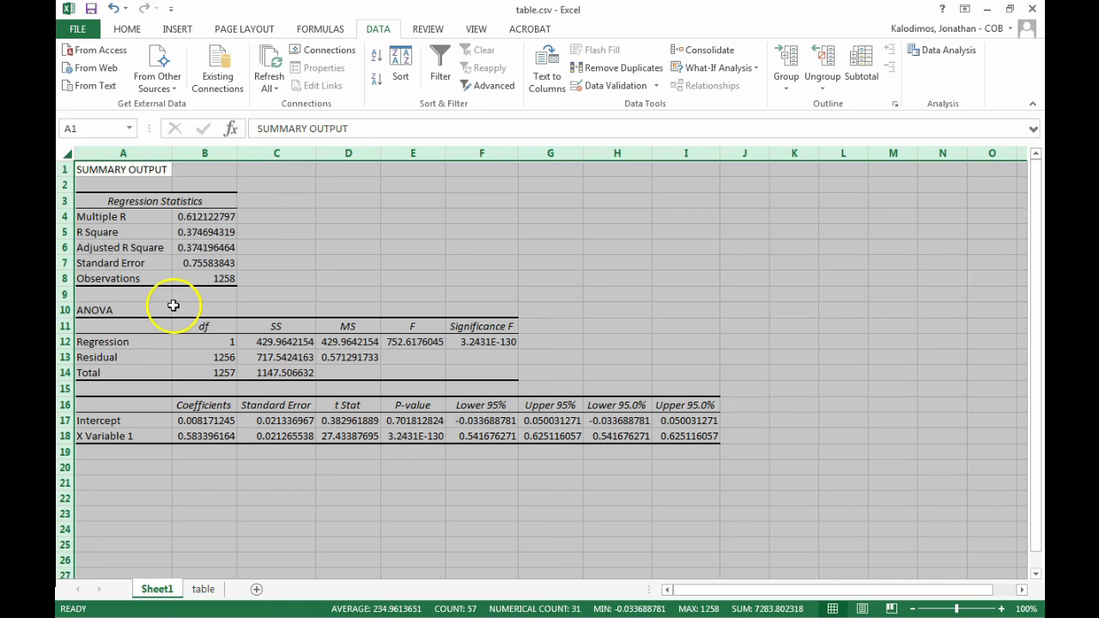
Highlight the X Variable 1 coefficient in B18 with a yellow fill, and select the intercept coefficient in B17.
click(204, 435)
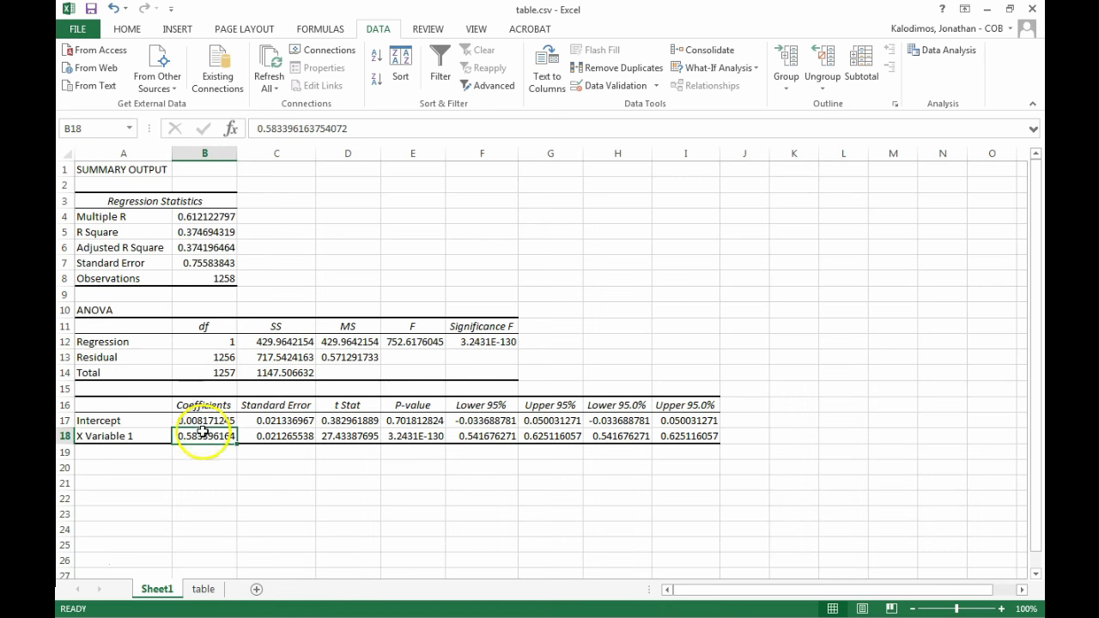
click(78, 30)
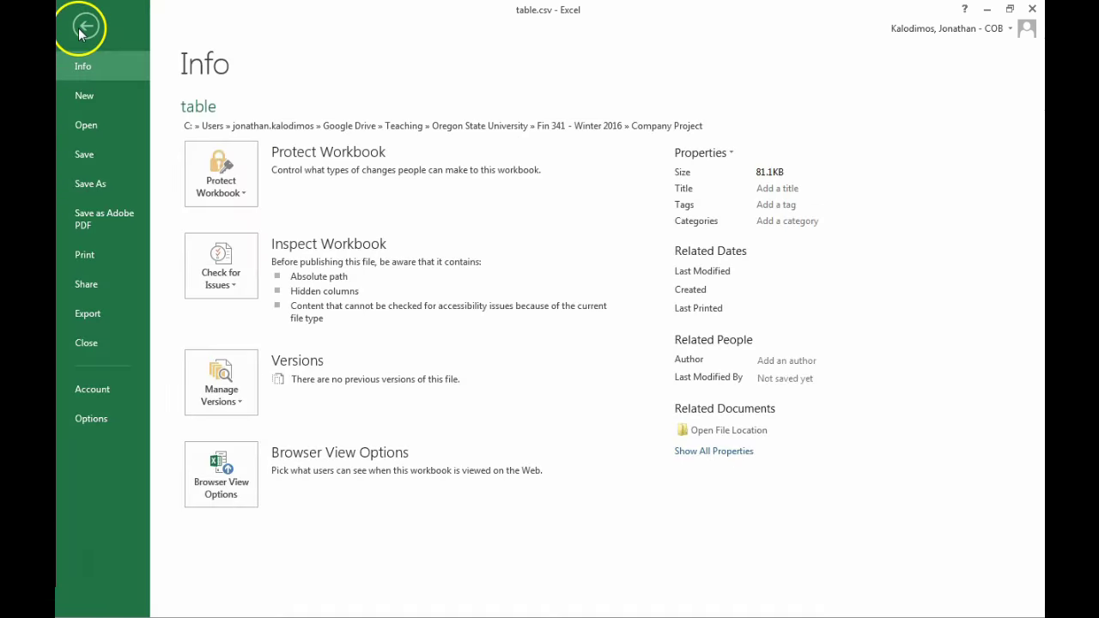
click(83, 28)
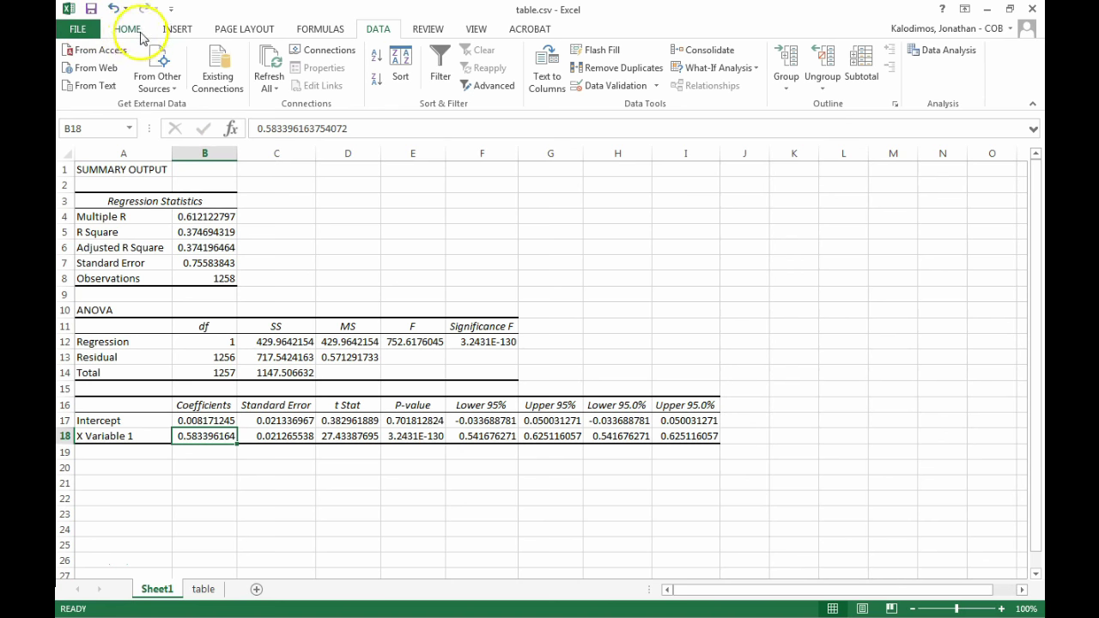
click(130, 32)
click(234, 81)
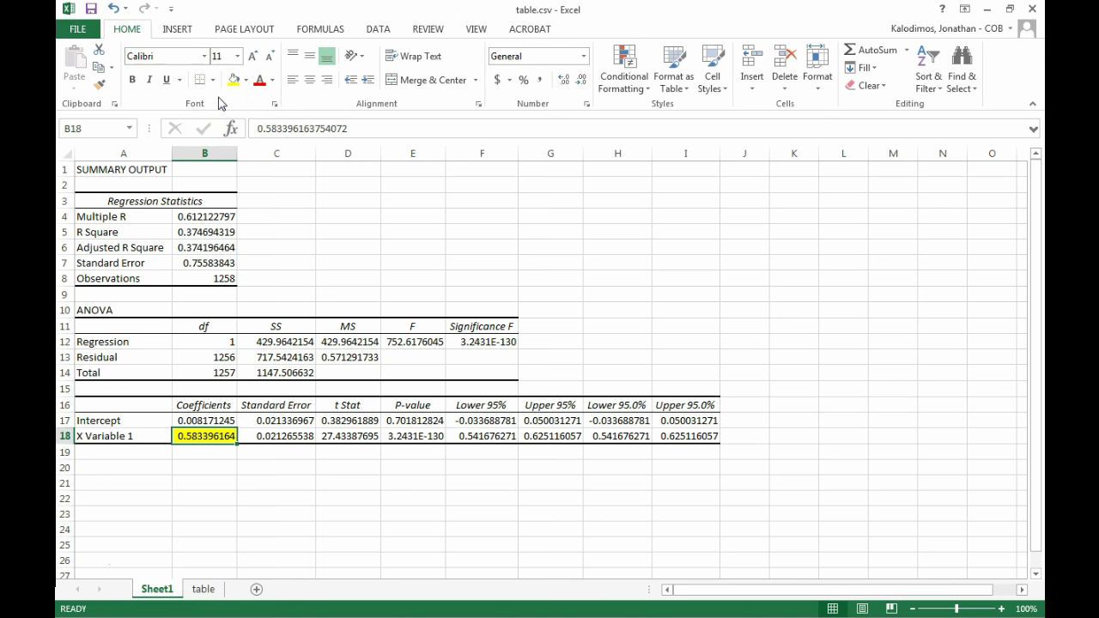
click(221, 421)
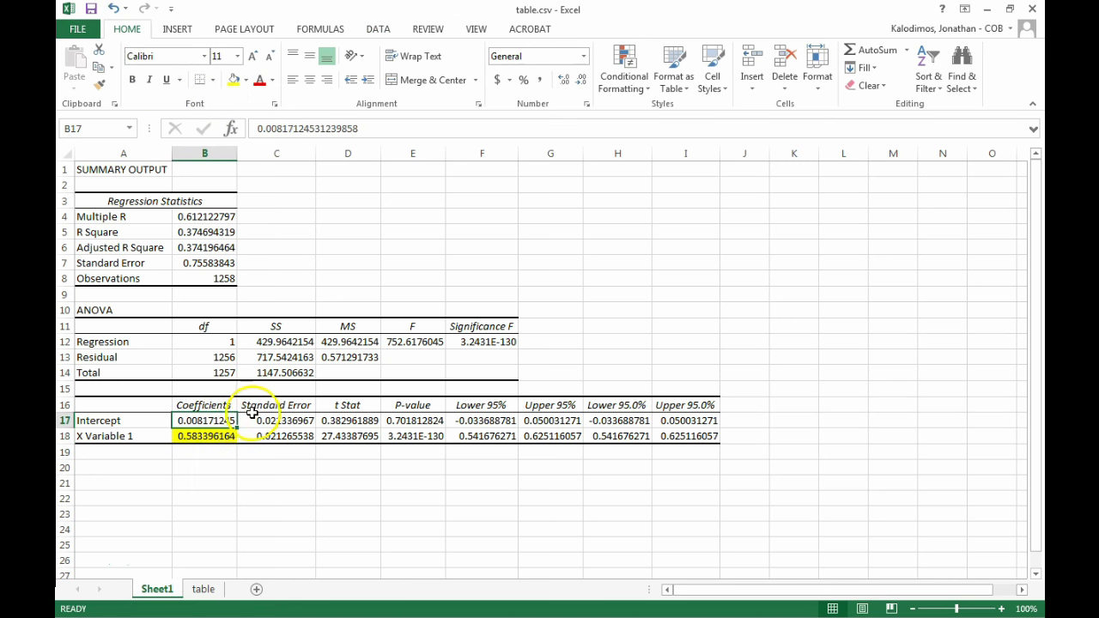